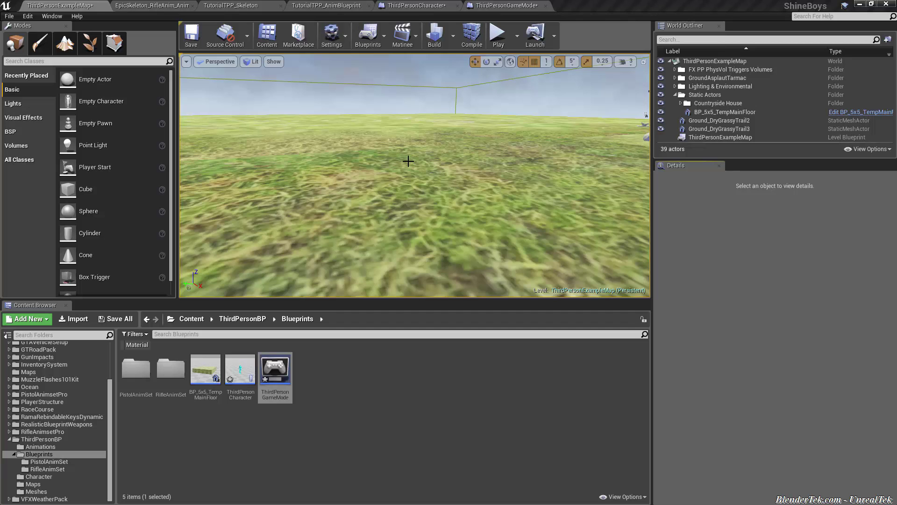
Open ThirdPersonCharacter, inspect its gamepad and mouse input nodes, then return to ThirdPersonExampleMap.
{"action": "double_click", "coordinate": [240, 371]}
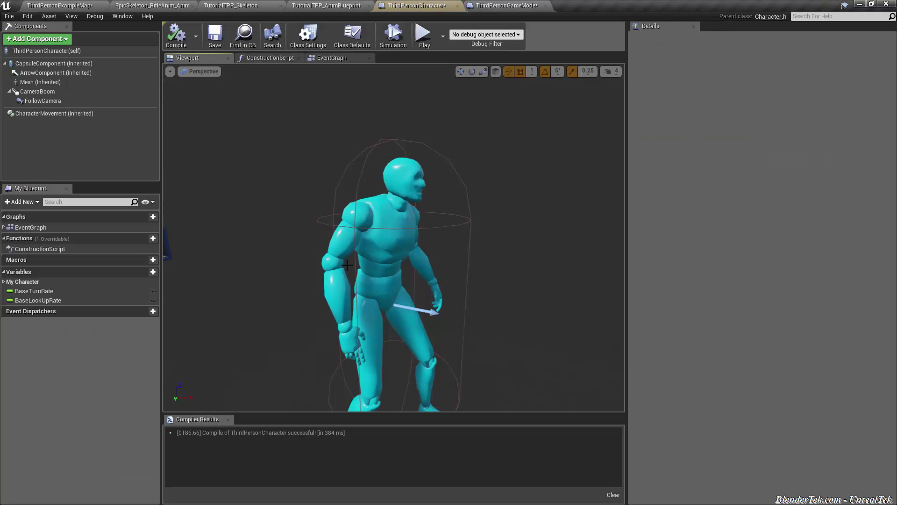
{"action": "left_click", "coordinate": [270, 58]}
{"action": "left_click", "coordinate": [332, 58]}
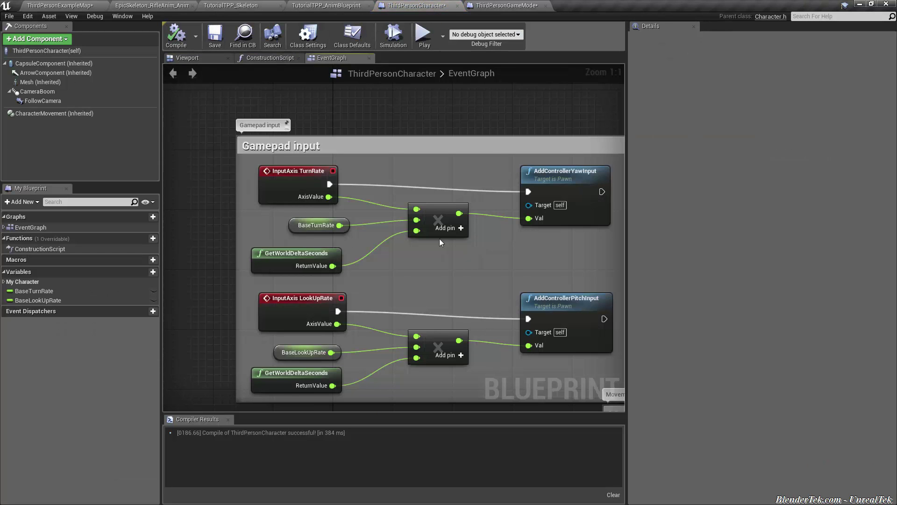
{"action": "right_click_drag", "start_coordinate": [475, 251], "coordinate": [392, 261]}
{"action": "scroll", "coordinate": [392, 261], "scroll_direction": "down", "scroll_amount": 3}
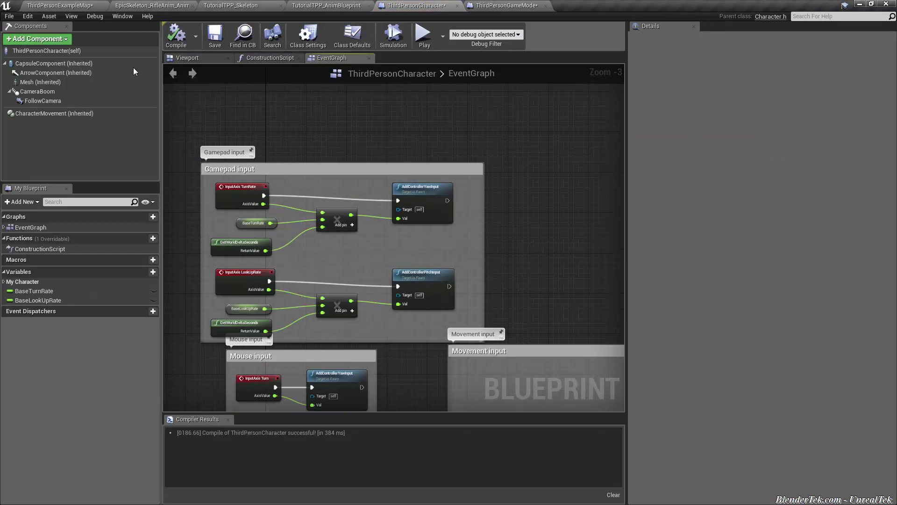
{"action": "left_click", "coordinate": [60, 5]}
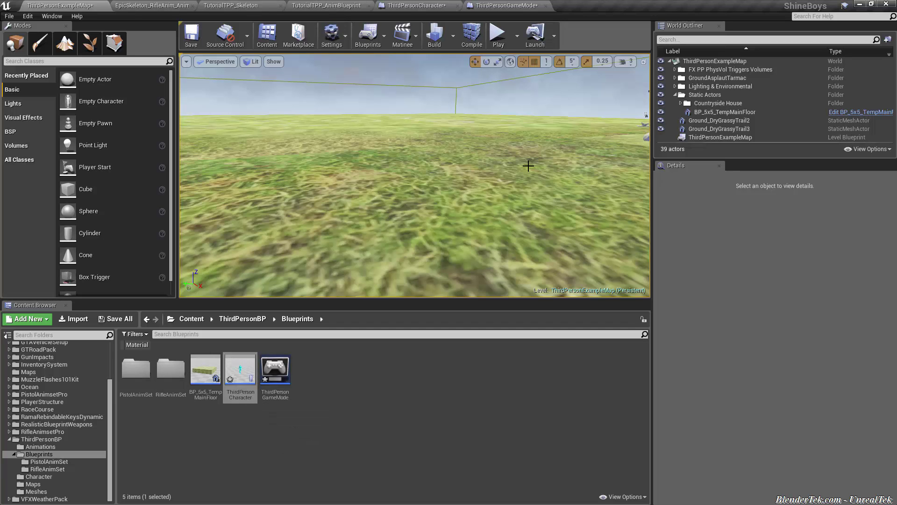
{"action": "left_click", "coordinate": [498, 36]}
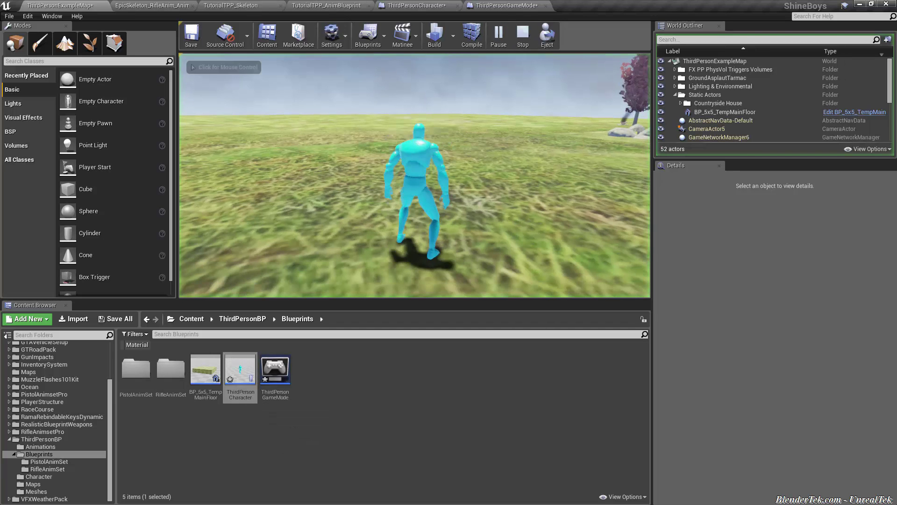
{"action": "key", "text": "w"}
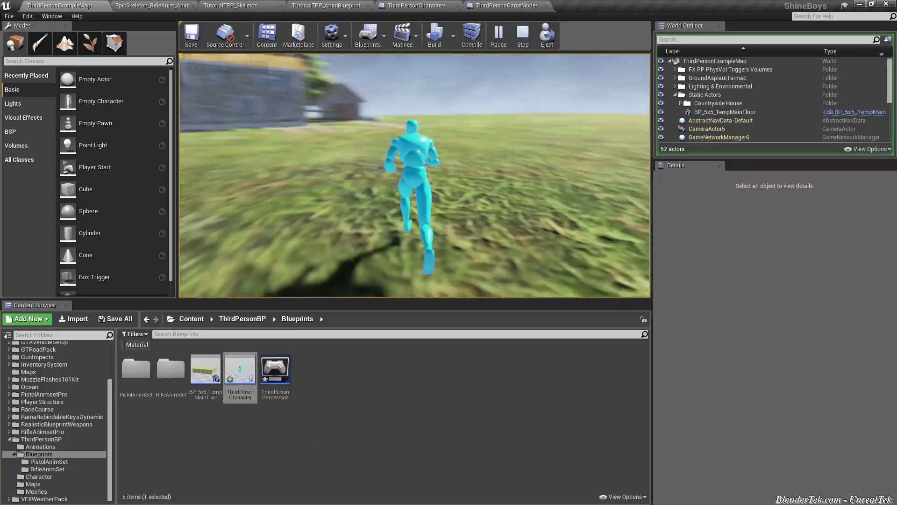
{"action": "key", "text": "w"}
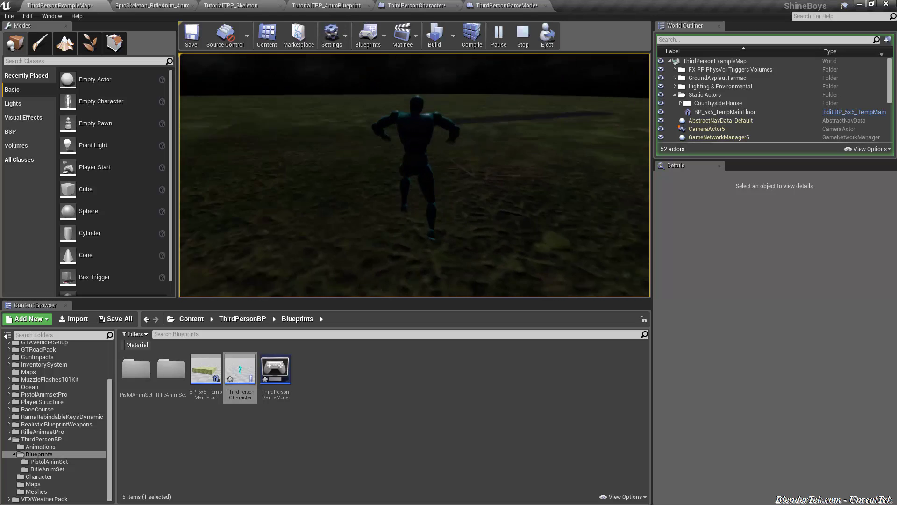
{"action": "key", "text": "w"}
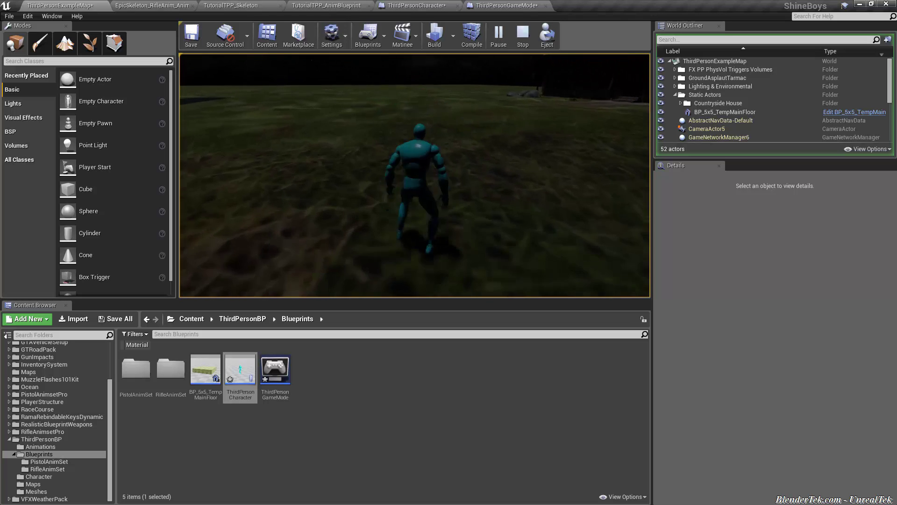
{"action": "key", "text": "Escape"}
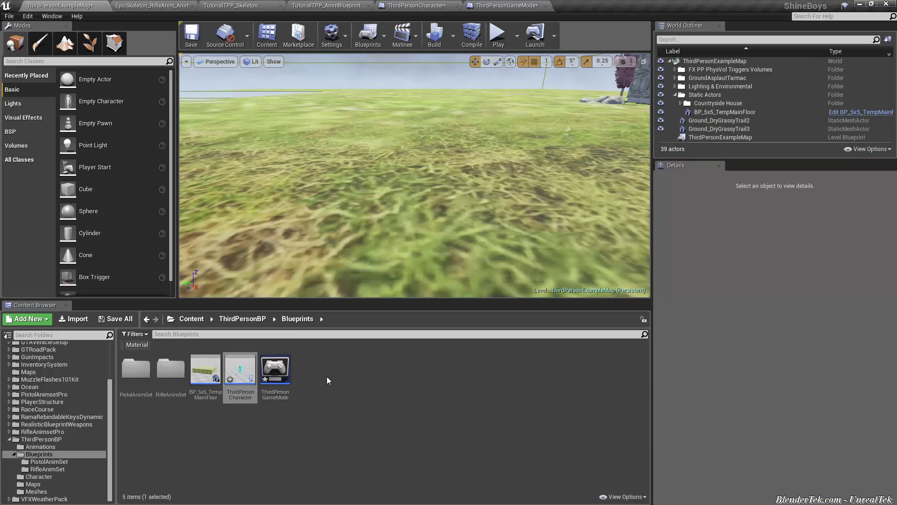
Create a new Sound Cue in the Blueprints folder named FootSteps_3P.
{"action": "right_click", "coordinate": [327, 376]}
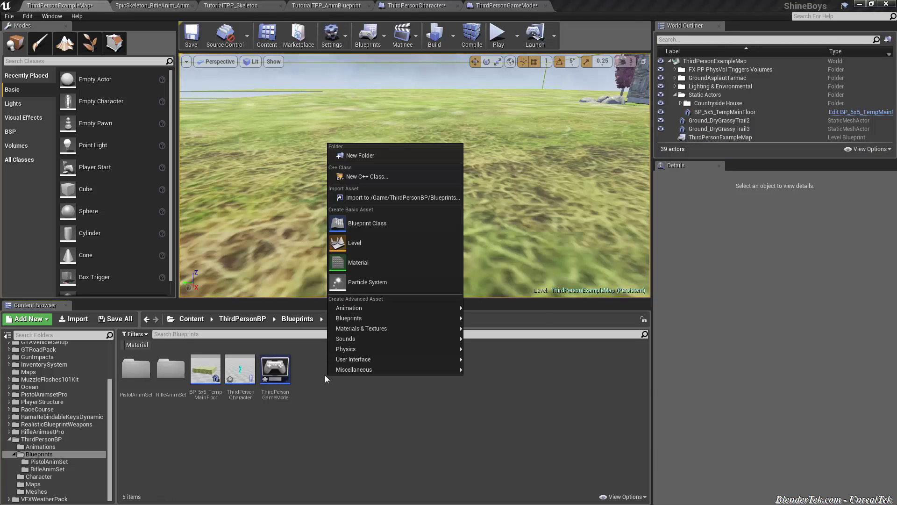
{"action": "mouse_move", "coordinate": [402, 339]}
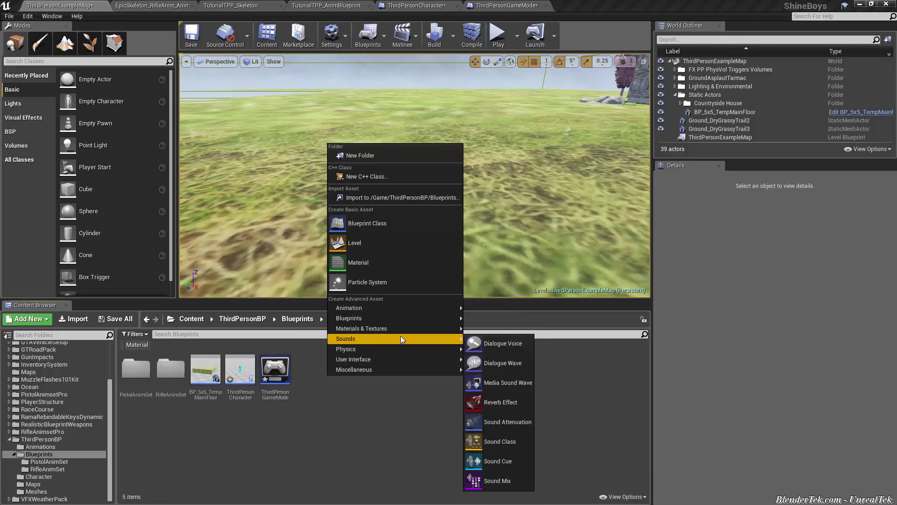
{"action": "left_click", "coordinate": [494, 467]}
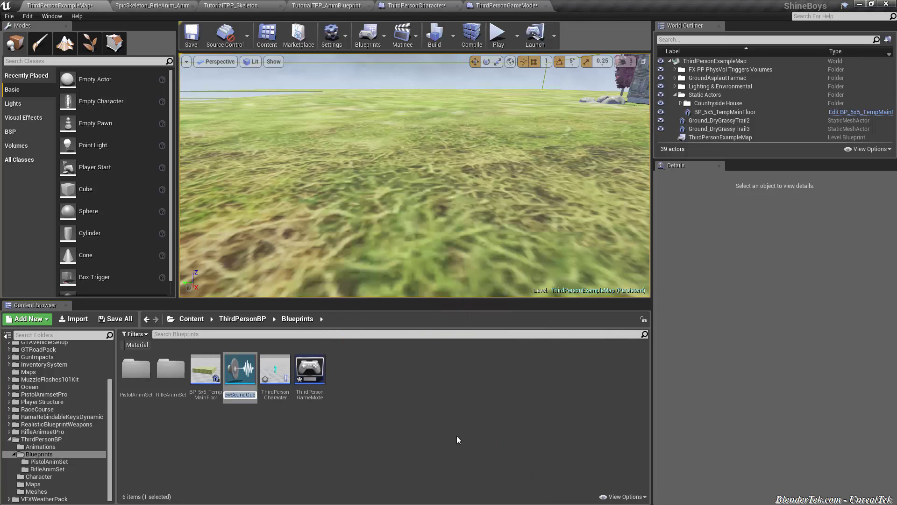
{"action": "type", "text": "E"}
{"action": "type", "text": "ootSteps_3"}
{"action": "type", "text": "P"}
{"action": "key", "text": "Return"}
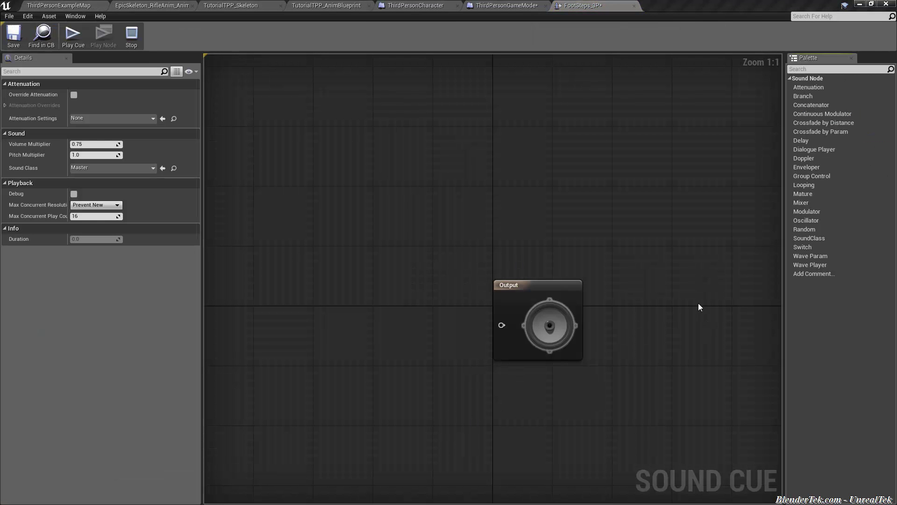
Add a Wave Player node using the FOOTSTEP_Run_Trainers_Compact_Gravel_RR1_mono wave.
{"action": "left_click_drag", "start_coordinate": [817, 265], "coordinate": [268, 176]}
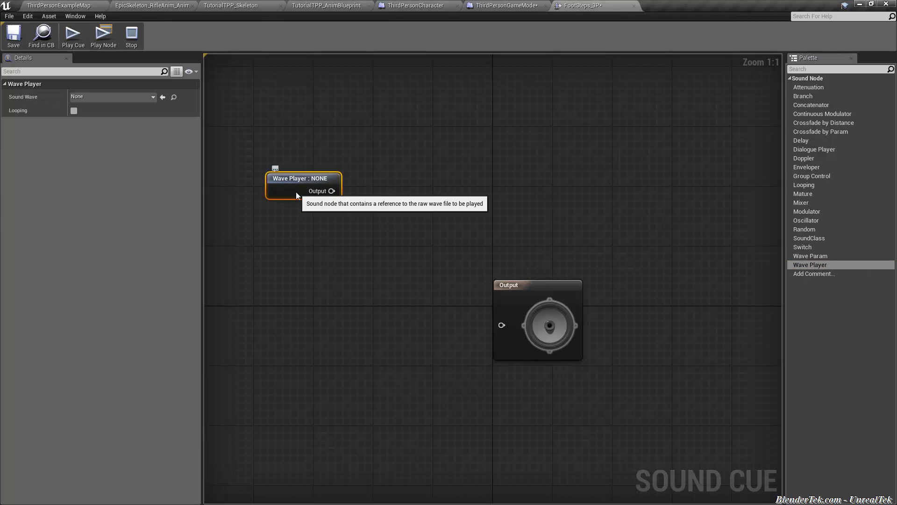
{"action": "left_click", "coordinate": [107, 97]}
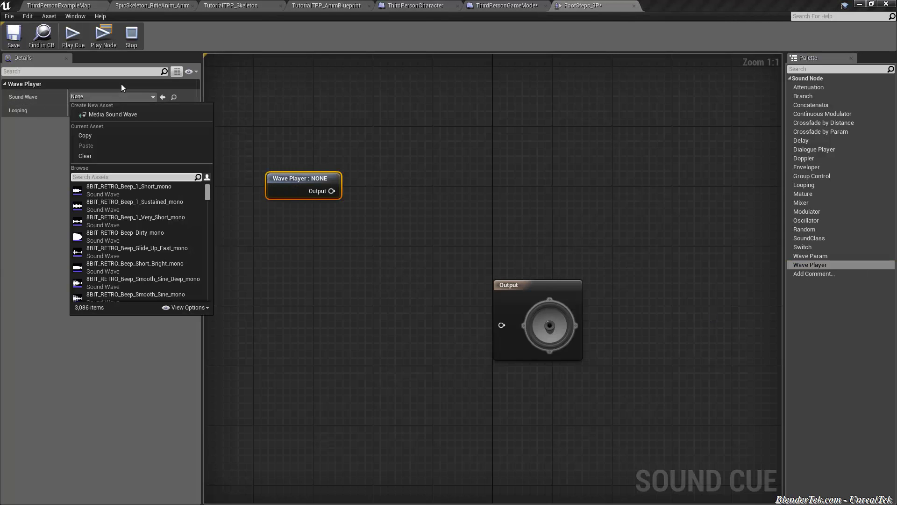
{"action": "type", "text": "foot"}
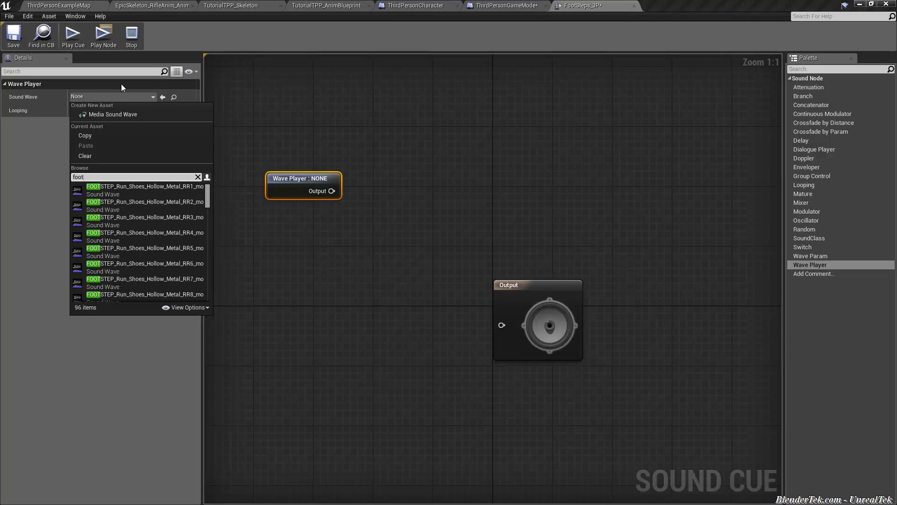
{"action": "type", "text": "step fast"}
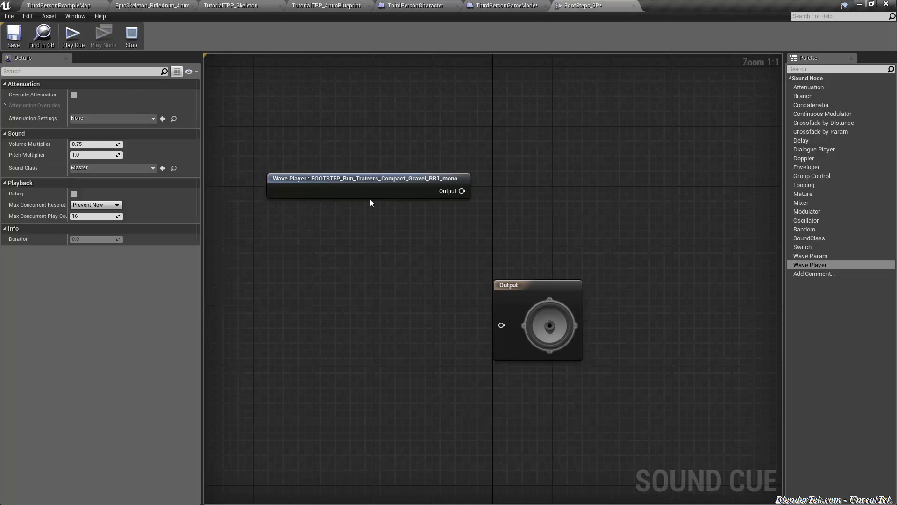
{"action": "left_click", "coordinate": [367, 183]}
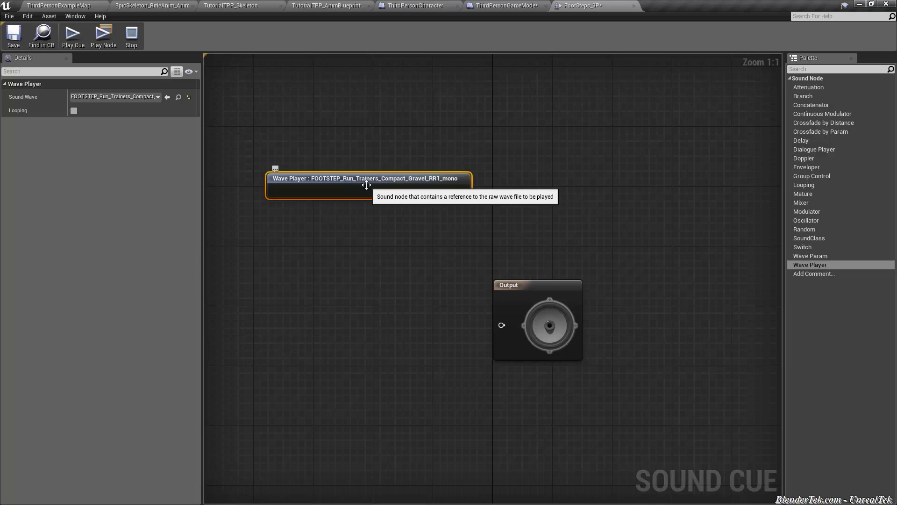
Wire the Wave Player into the Output node, preview the cue, and save FootSteps_3P.
{"action": "left_click", "coordinate": [71, 41]}
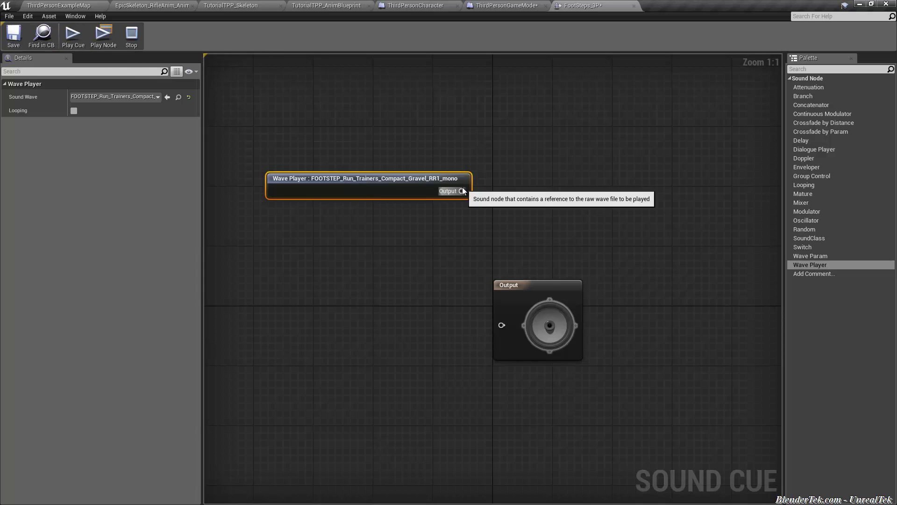
{"action": "left_click_drag", "start_coordinate": [462, 190], "coordinate": [501, 329]}
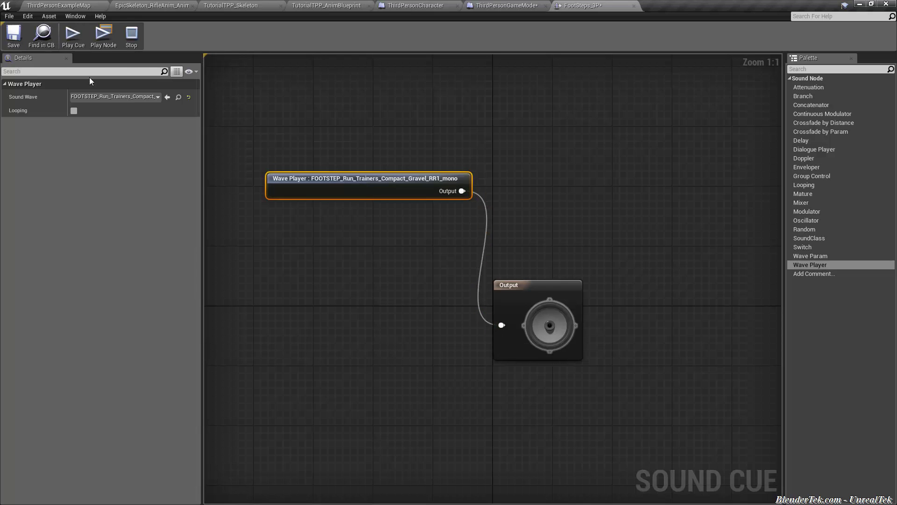
{"action": "left_click", "coordinate": [73, 37]}
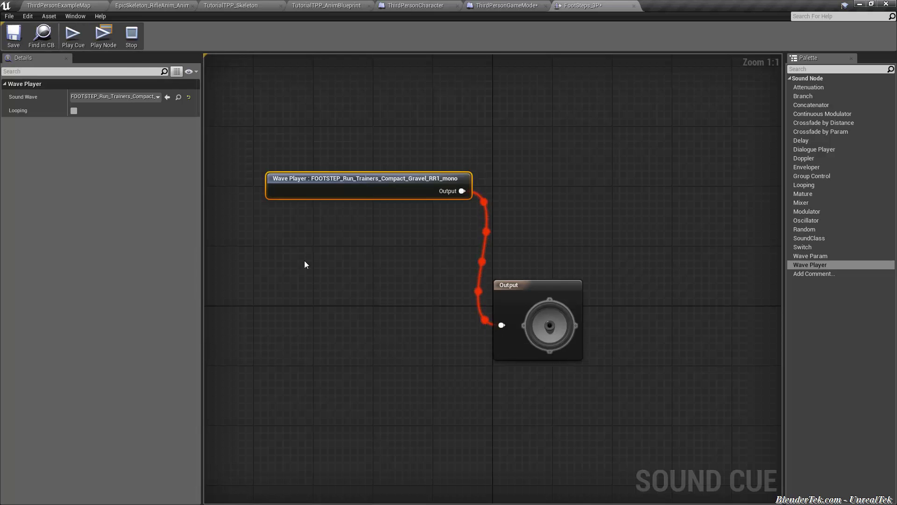
{"action": "left_click", "coordinate": [563, 324]}
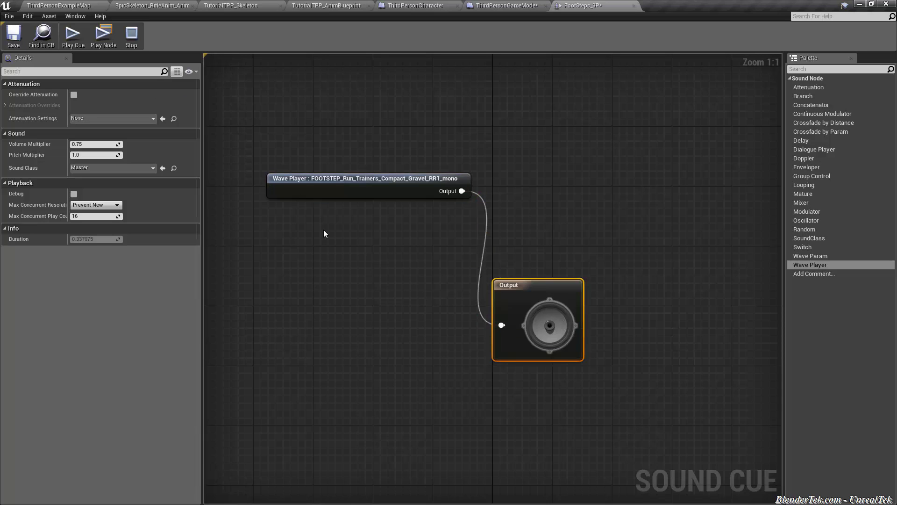
{"action": "left_click", "coordinate": [14, 35]}
Briefly play-test the ThirdPersonExampleMap level.
{"action": "left_click", "coordinate": [58, 5]}
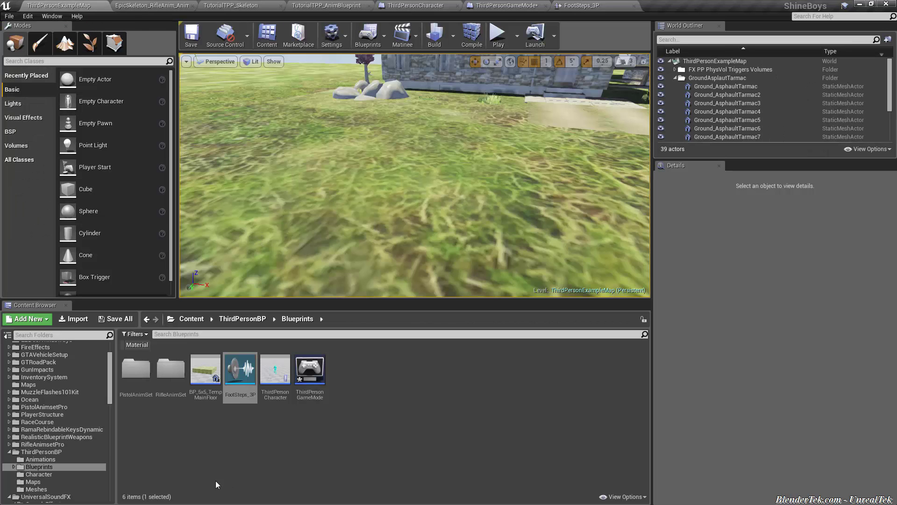
{"action": "left_click", "coordinate": [497, 35]}
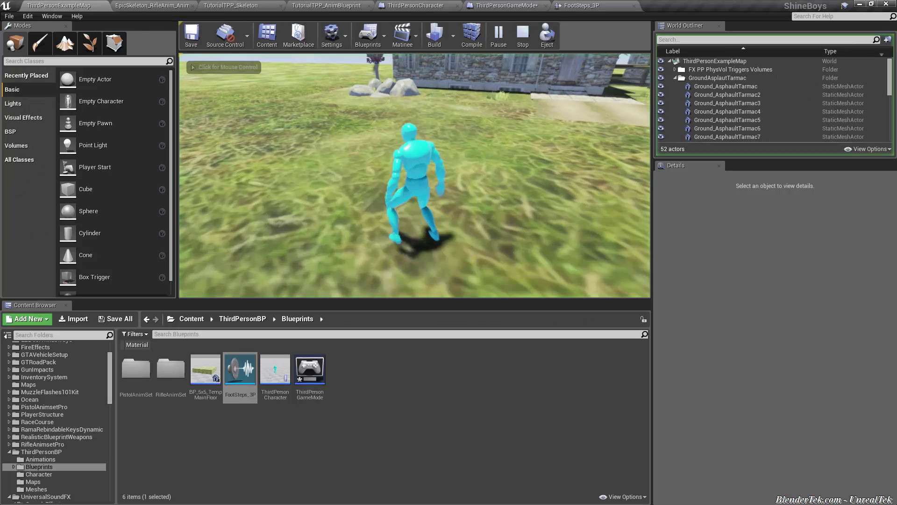
{"action": "key", "text": "Escape"}
Open ThirdPersonAnimBlueprint from the ThirdPersonBP Character folder.
{"action": "left_click", "coordinate": [41, 452]}
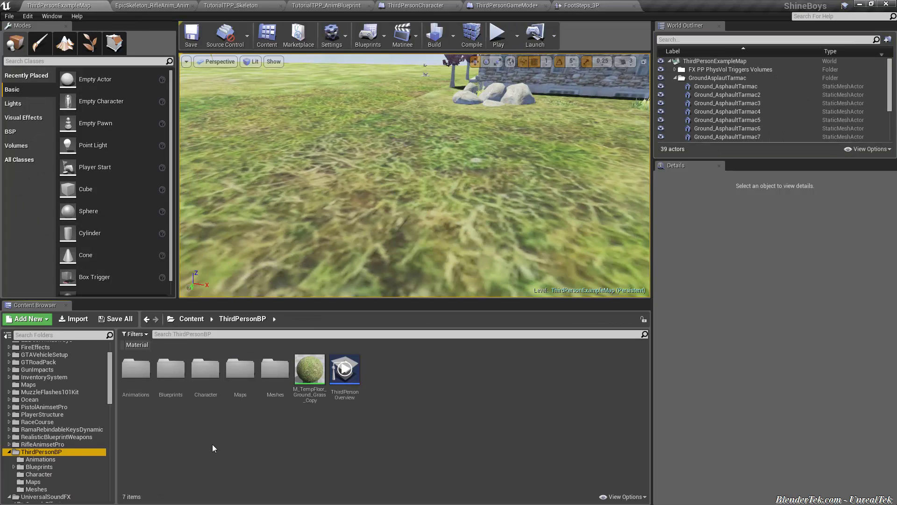
{"action": "double_click", "coordinate": [206, 369]}
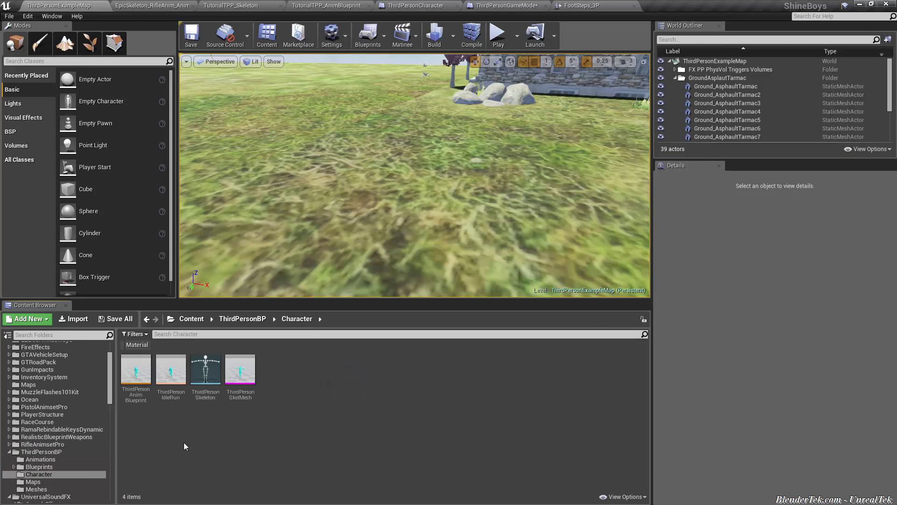
{"action": "double_click", "coordinate": [136, 372]}
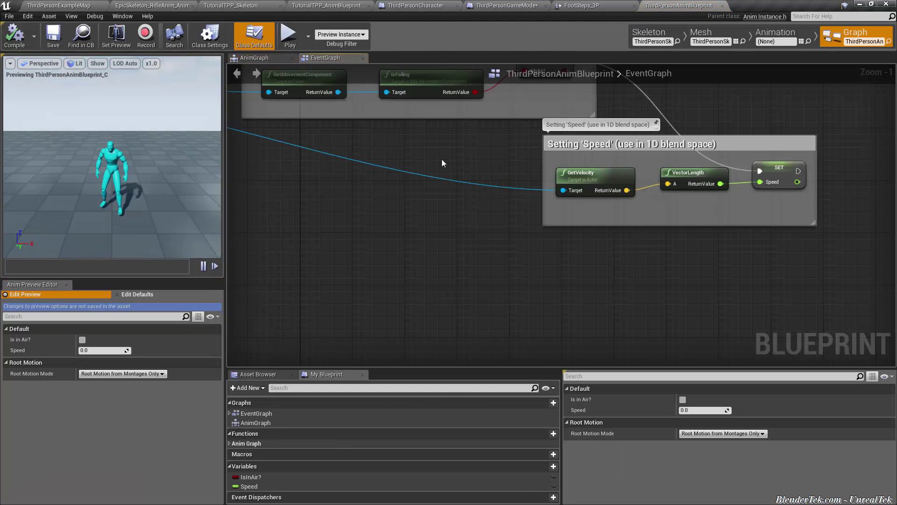
Review the EventGraph and AnimGraph, then switch to Animation mode to list the animations.
{"action": "right_click_drag", "start_coordinate": [442, 158], "coordinate": [584, 264]}
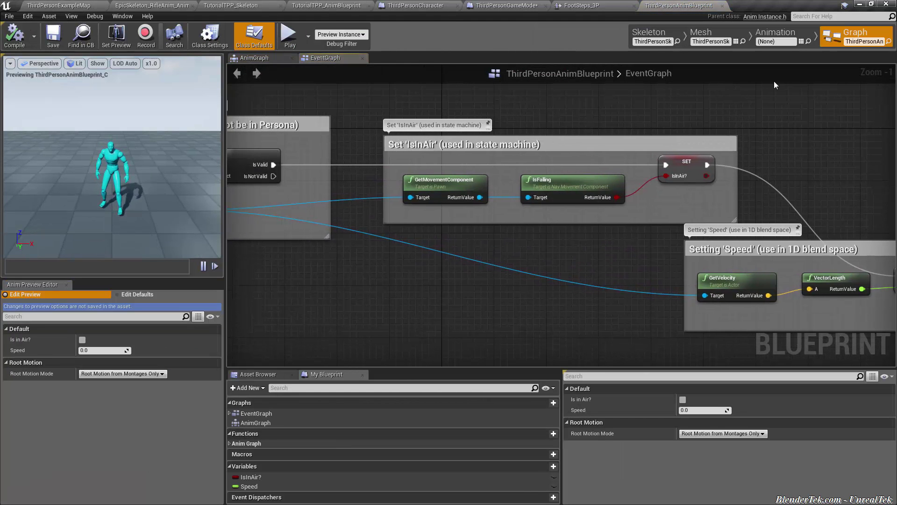
{"action": "left_click", "coordinate": [772, 32]}
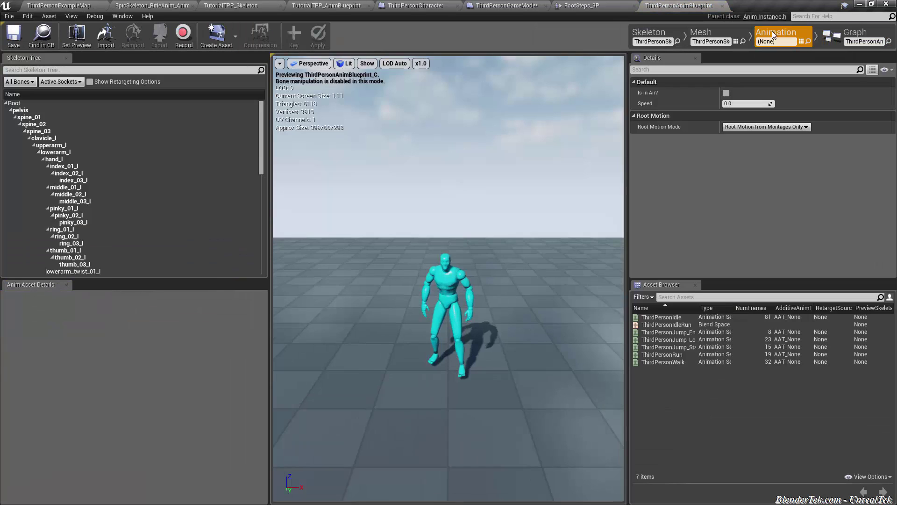
{"action": "left_click", "coordinate": [858, 28]}
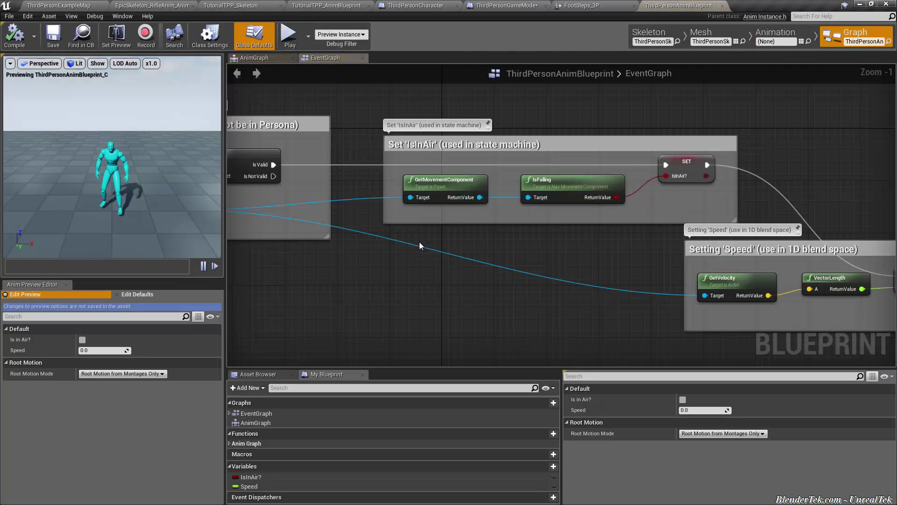
{"action": "left_click", "coordinate": [276, 60]}
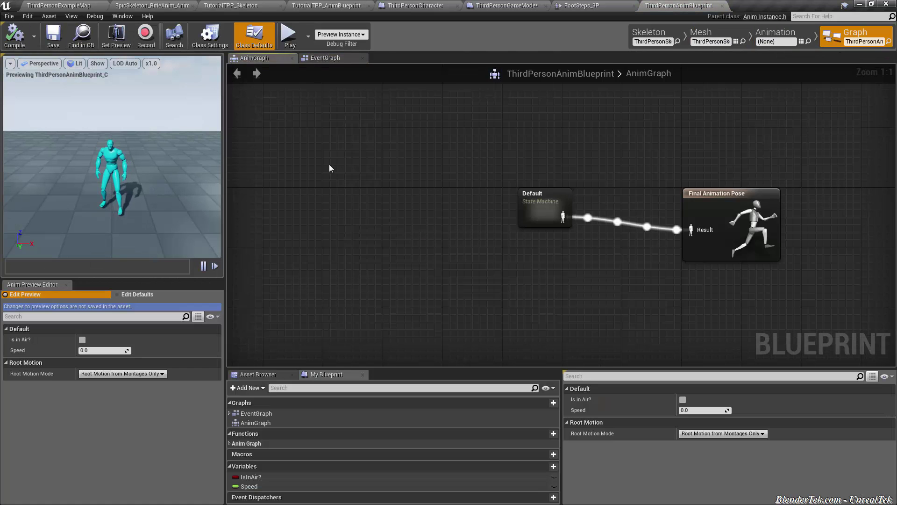
{"action": "left_click", "coordinate": [321, 59]}
{"action": "left_click", "coordinate": [777, 34]}
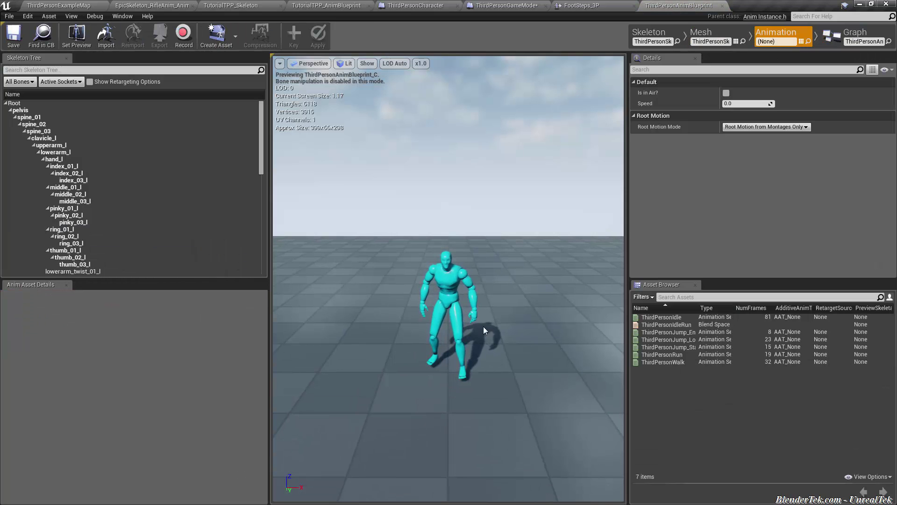
Open ThirdPersonRun, pause its preview, and rewind it to frame 0.
{"action": "double_click", "coordinate": [677, 354]}
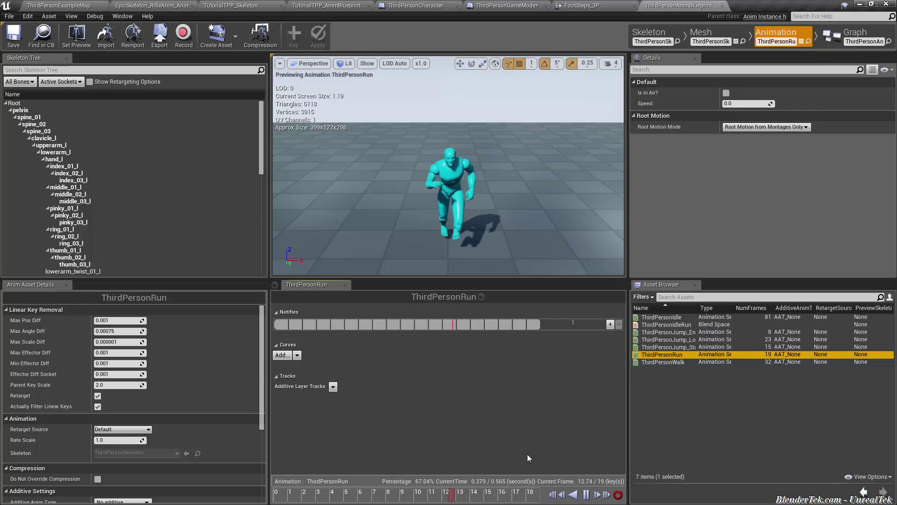
{"action": "left_click", "coordinate": [417, 493]}
{"action": "left_click_drag", "start_coordinate": [390, 499], "coordinate": [277, 494]}
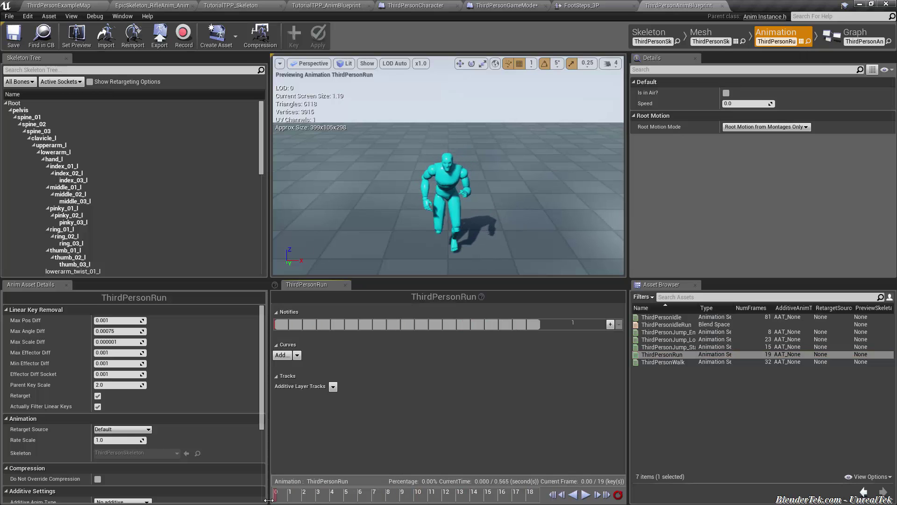
Add a PlaySound notify at the start of the ThirdPersonRun Notifies track.
{"action": "right_click", "coordinate": [286, 324]}
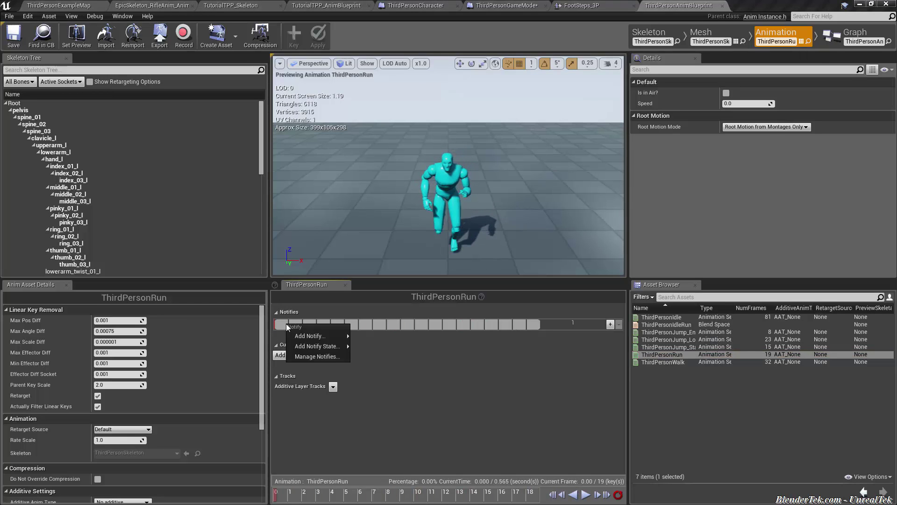
{"action": "mouse_move", "coordinate": [321, 340]}
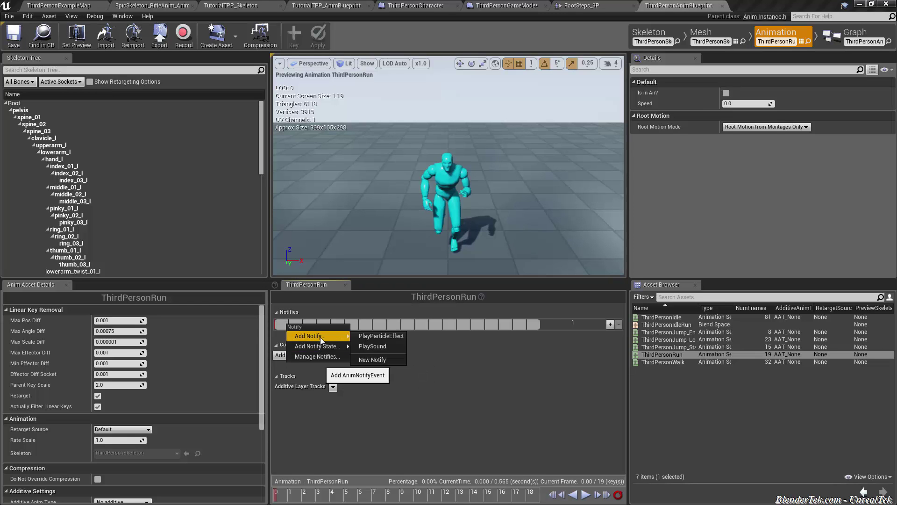
{"action": "left_click", "coordinate": [377, 343]}
{"action": "mouse_move", "coordinate": [289, 326]}
{"action": "left_mouse_down"}
{"action": "mouse_move", "coordinate": [442, 325]}
{"action": "mouse_move", "coordinate": [288, 326]}
{"action": "left_mouse_up"}
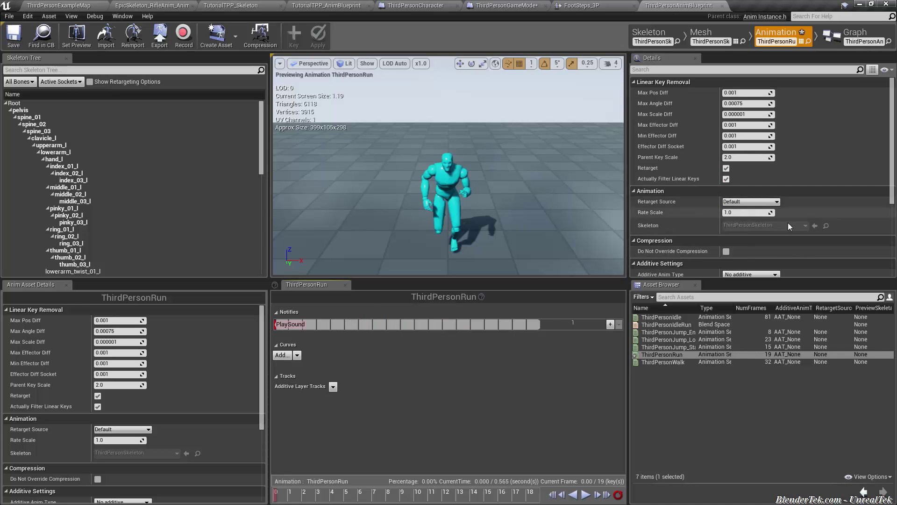
{"action": "scroll", "coordinate": [787, 225], "scroll_direction": "down", "scroll_amount": 5}
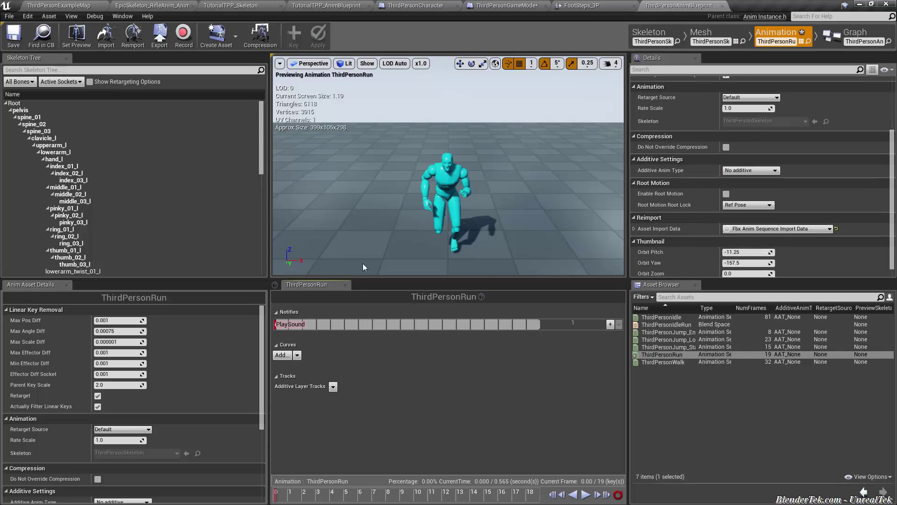
Set the PlaySound notify's Sound to the FootSteps_3P cue.
{"action": "left_click", "coordinate": [284, 326]}
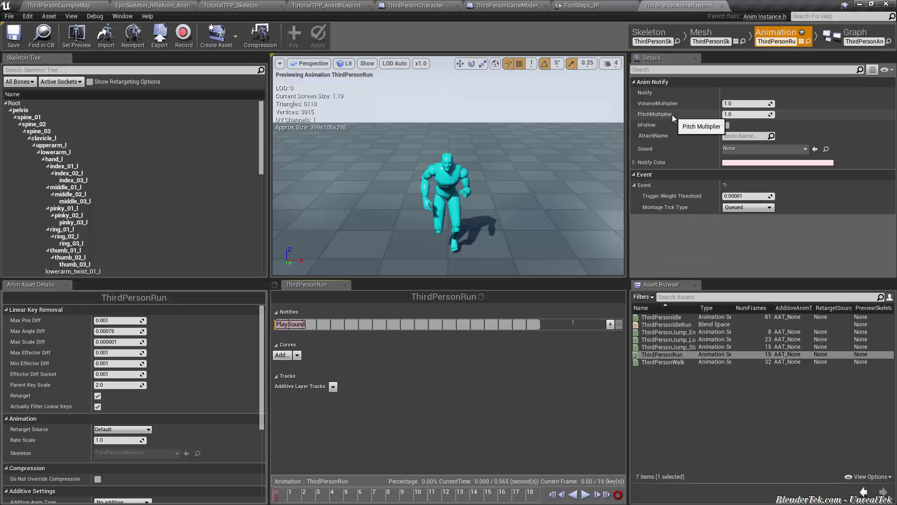
{"action": "left_click", "coordinate": [730, 149]}
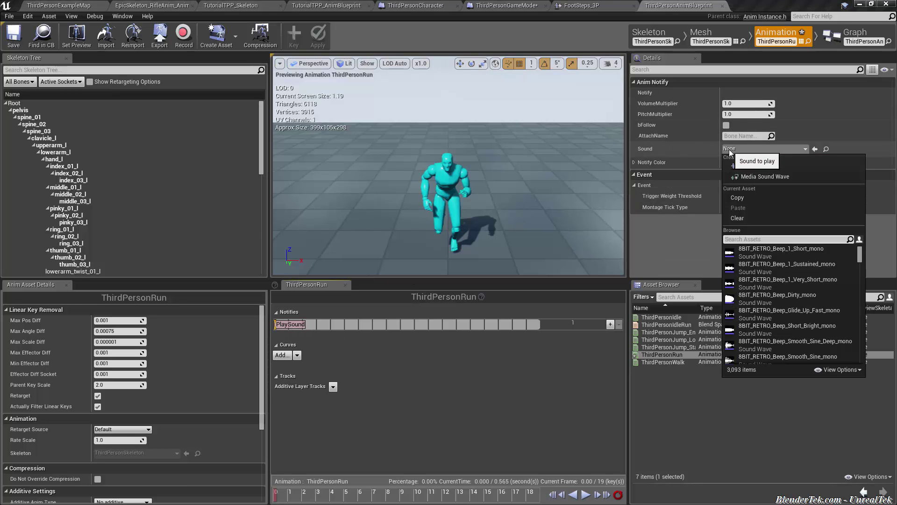
{"action": "type", "text": "footsteps_3"}
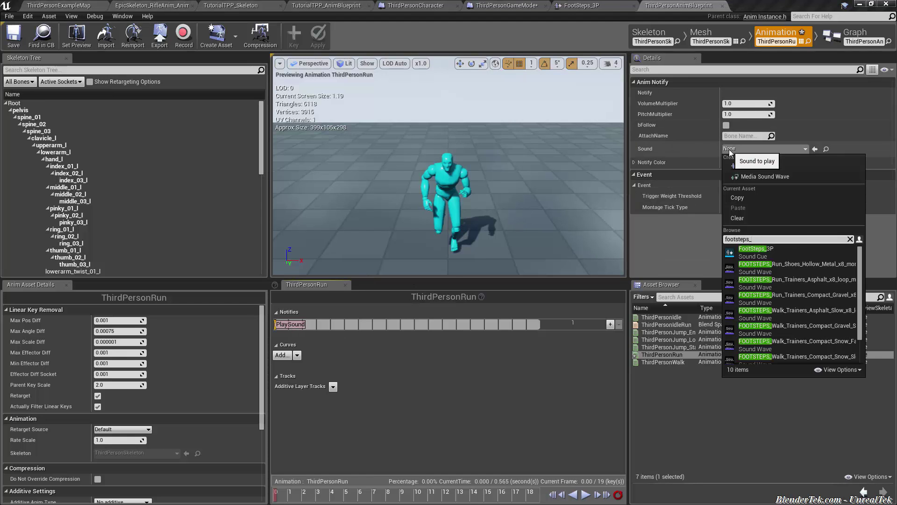
{"action": "left_click", "coordinate": [802, 257]}
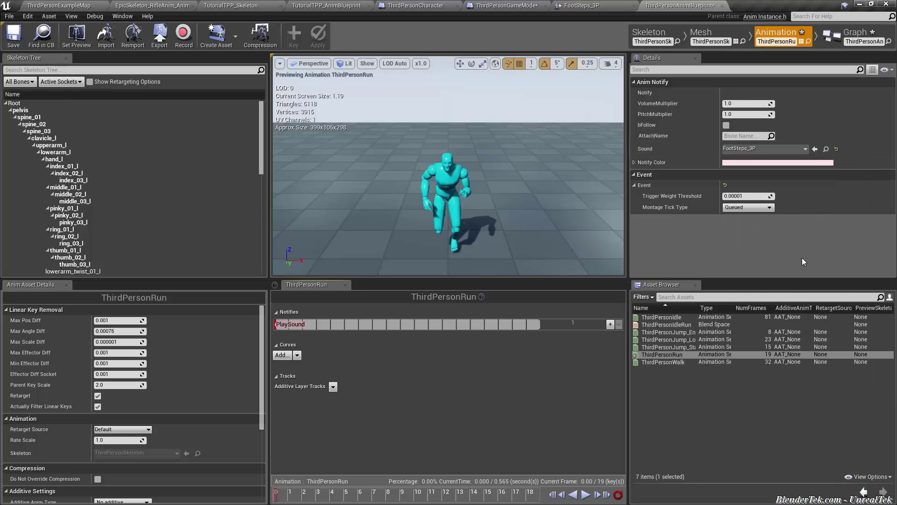
Move the footstep notify to where a foot lands, checking timing in the preview.
{"action": "left_click", "coordinate": [584, 495]}
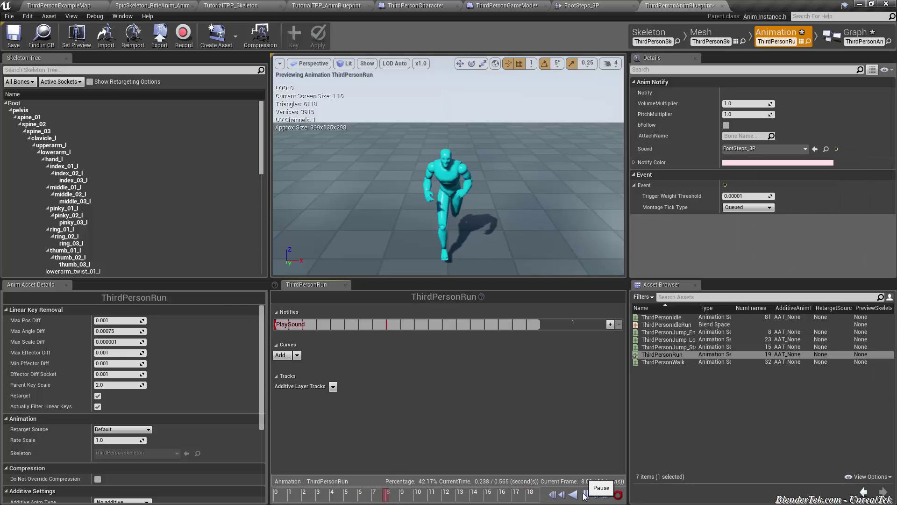
{"action": "left_click", "coordinate": [586, 495]}
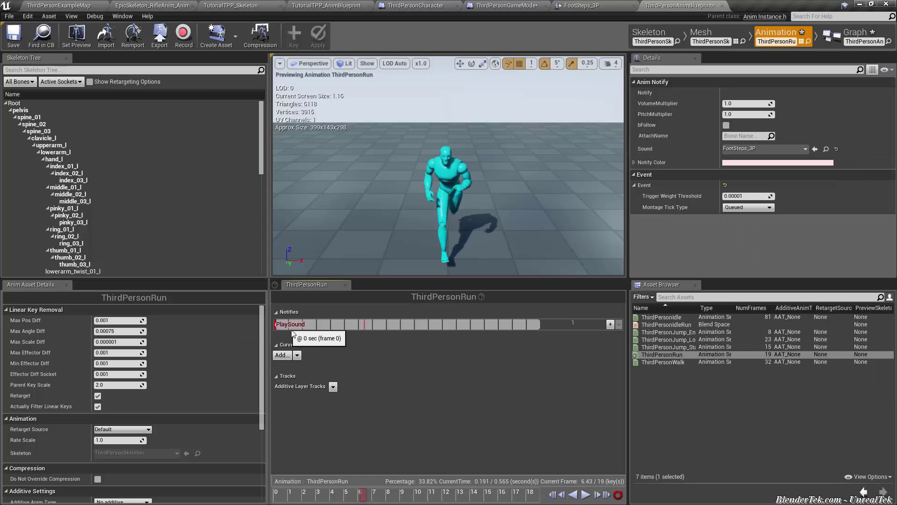
{"action": "left_click_drag", "start_coordinate": [358, 498], "coordinate": [321, 501]}
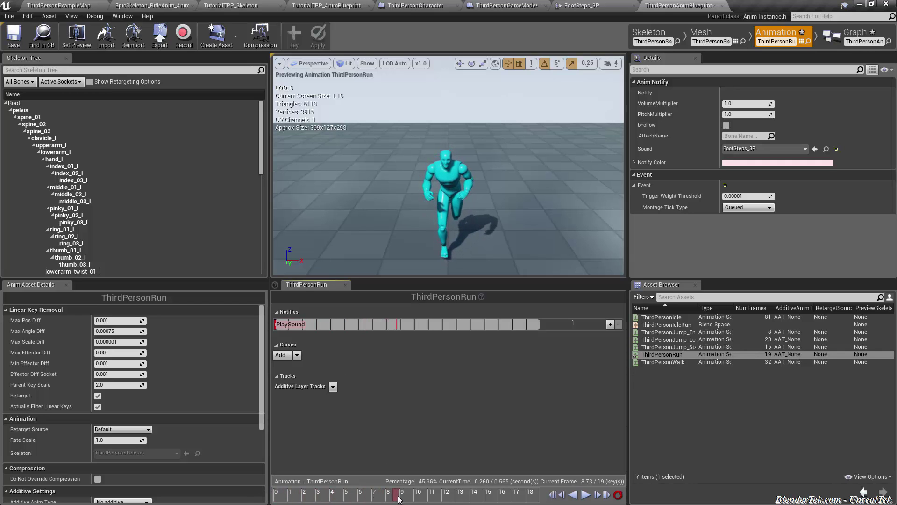
{"action": "left_click_drag", "start_coordinate": [308, 324], "coordinate": [368, 335]}
{"action": "left_click", "coordinate": [584, 495]}
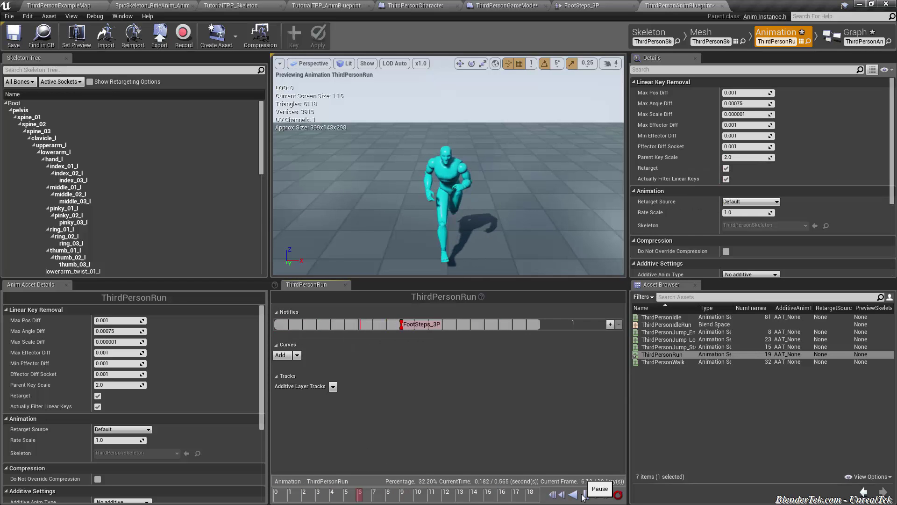
{"action": "left_click", "coordinate": [584, 494]}
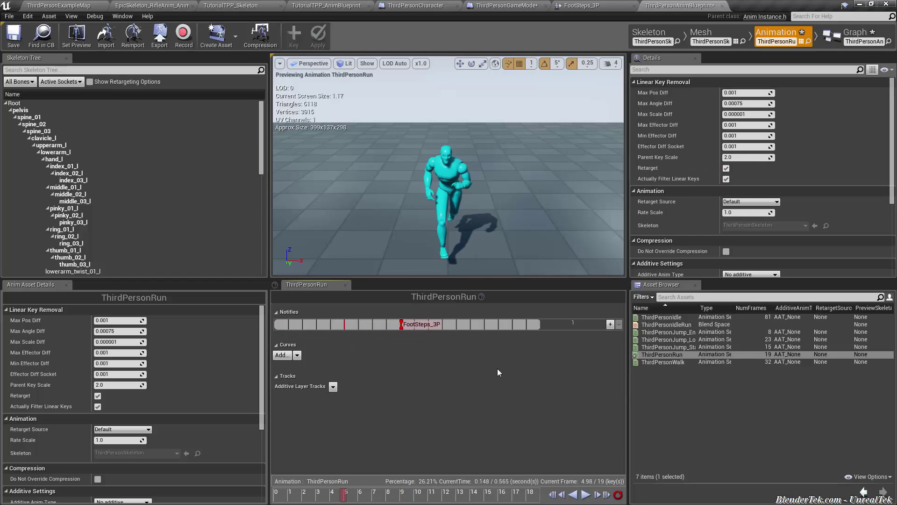
{"action": "left_click_drag", "start_coordinate": [346, 496], "coordinate": [528, 496]}
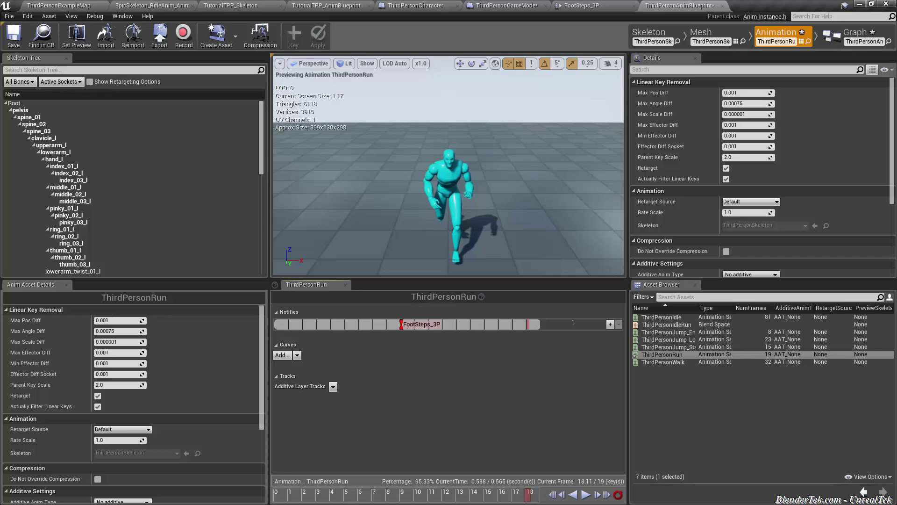
Copy the FootSteps_3P notify and paste a second one near frame 9.
{"action": "left_click", "coordinate": [419, 327]}
{"action": "right_click", "coordinate": [418, 326]}
{"action": "key", "text": "Escape"}
{"action": "right_click", "coordinate": [504, 323]}
{"action": "left_click", "coordinate": [528, 377]}
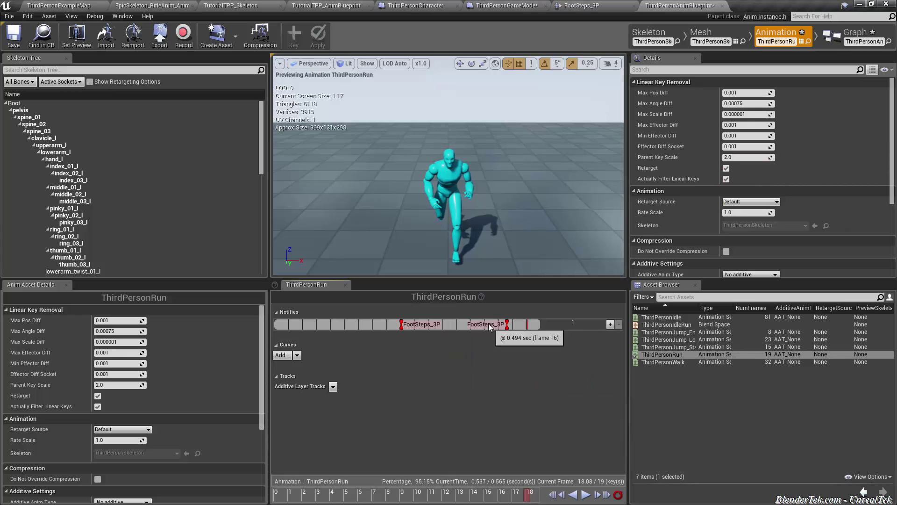
{"action": "left_click_drag", "start_coordinate": [489, 323], "coordinate": [539, 334]}
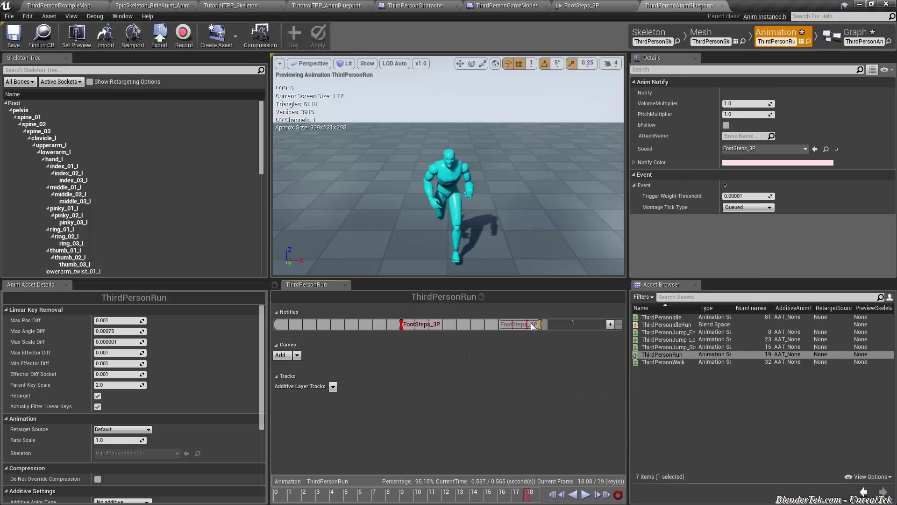
{"action": "key", "text": "Delete"}
{"action": "key", "text": "ctrl+z"}
{"action": "key", "text": "ctrl+z"}
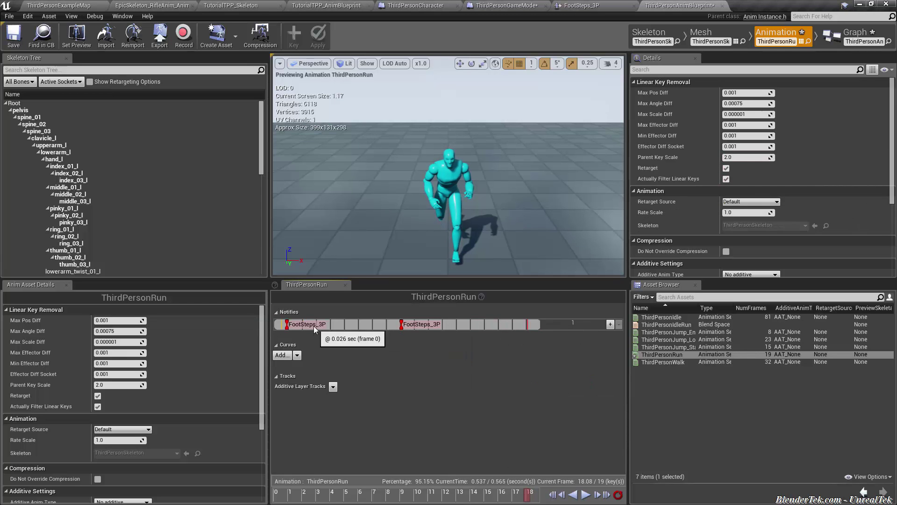
{"action": "left_click", "coordinate": [327, 324]}
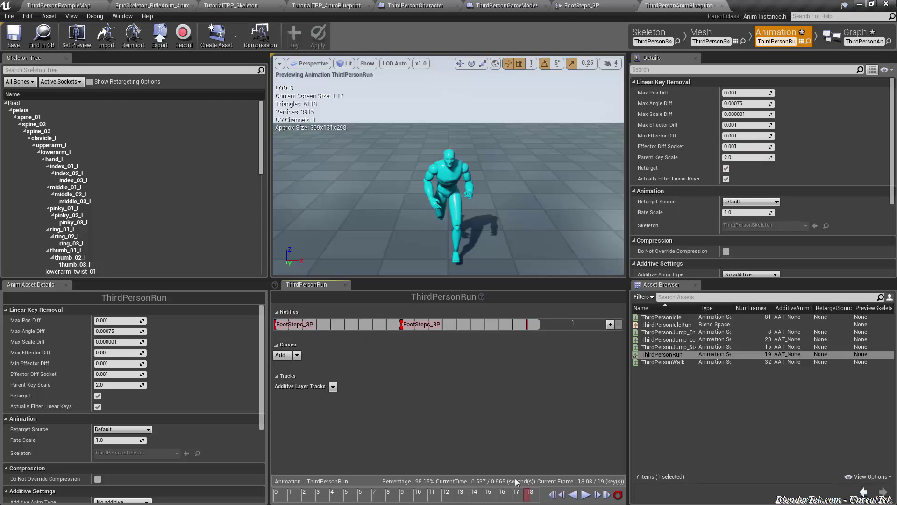
Preview the footsteps, stop playback, and save the ThirdPersonRun animation.
{"action": "left_click", "coordinate": [586, 495]}
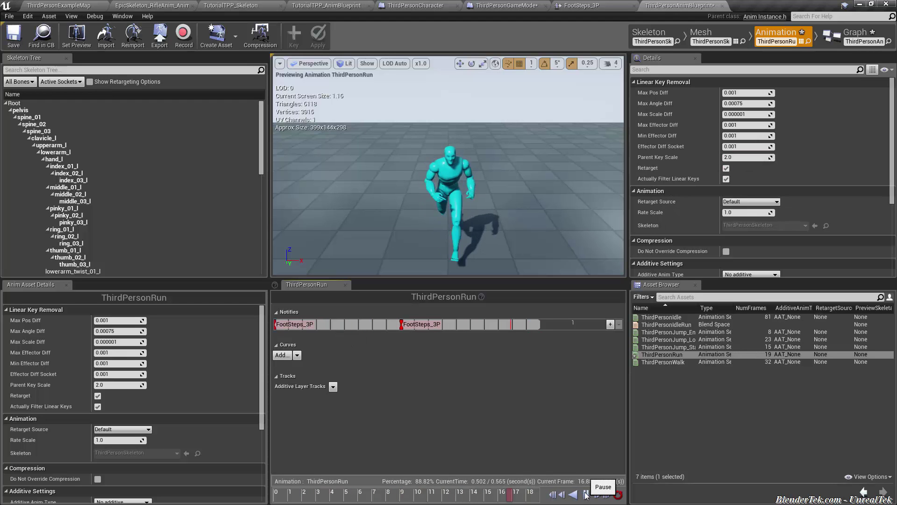
{"action": "left_click", "coordinate": [586, 494]}
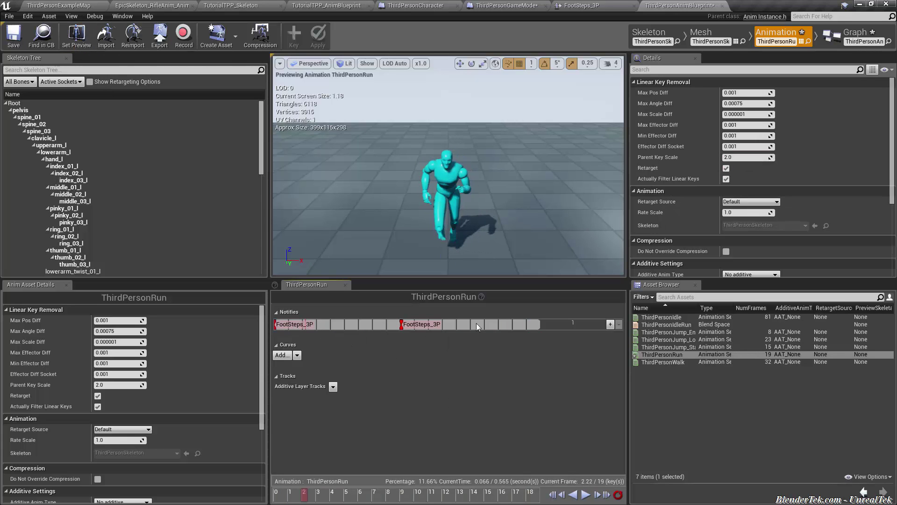
{"action": "left_click", "coordinate": [15, 37]}
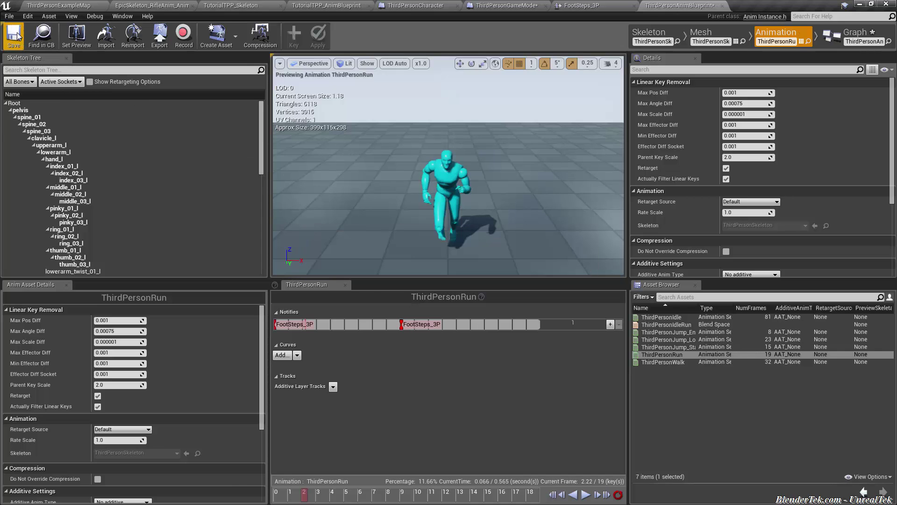
Play-test ThirdPersonExampleMap, running the character forward to hear footsteps, then stop.
{"action": "left_click", "coordinate": [66, 7]}
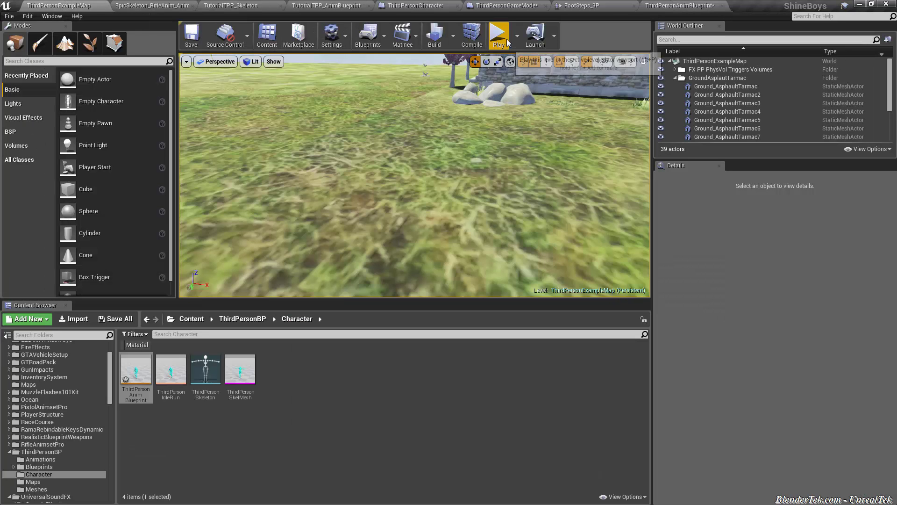
{"action": "left_click", "coordinate": [507, 38]}
{"action": "key", "text": "w"}
{"action": "key", "text": "w"}
{"action": "key", "text": "shift+F1"}
{"action": "key", "text": "Escape"}
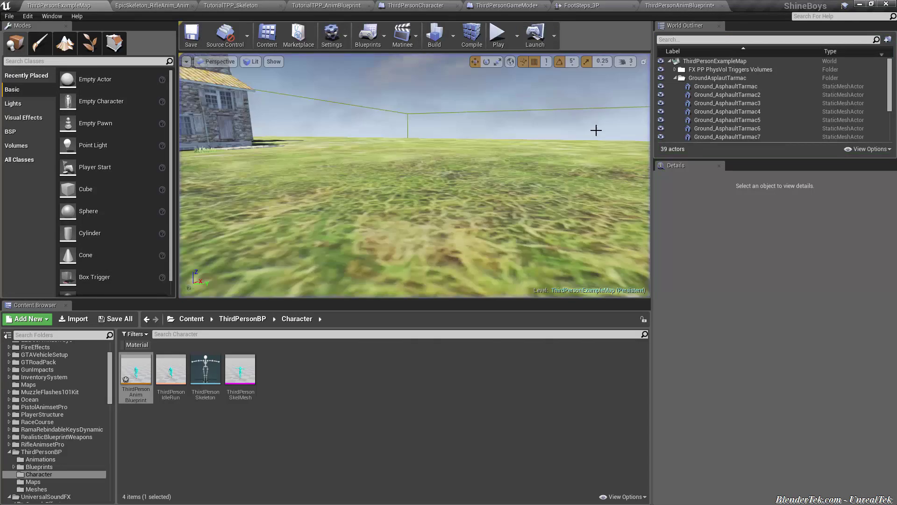
In FootSteps_3P, move the Output node and add a Random node with seven inputs.
{"action": "left_click", "coordinate": [578, 6]}
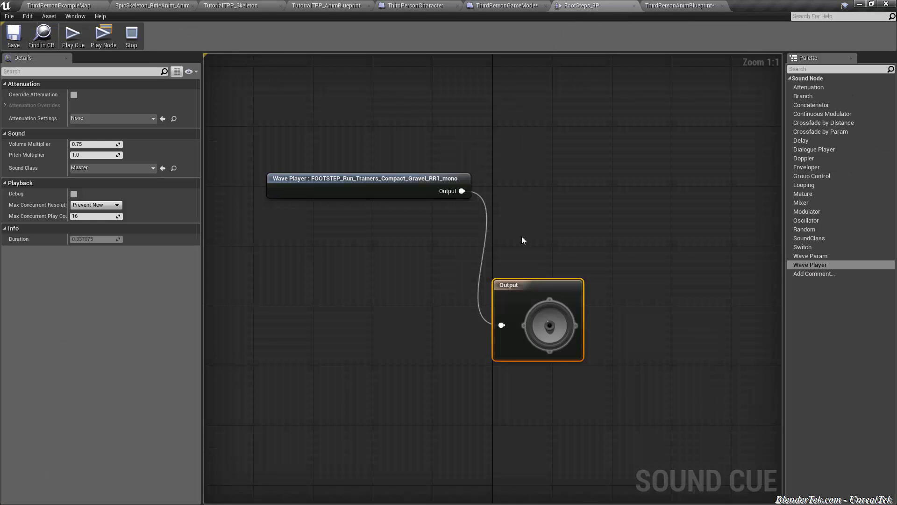
{"action": "left_click_drag", "start_coordinate": [495, 331], "coordinate": [598, 299]}
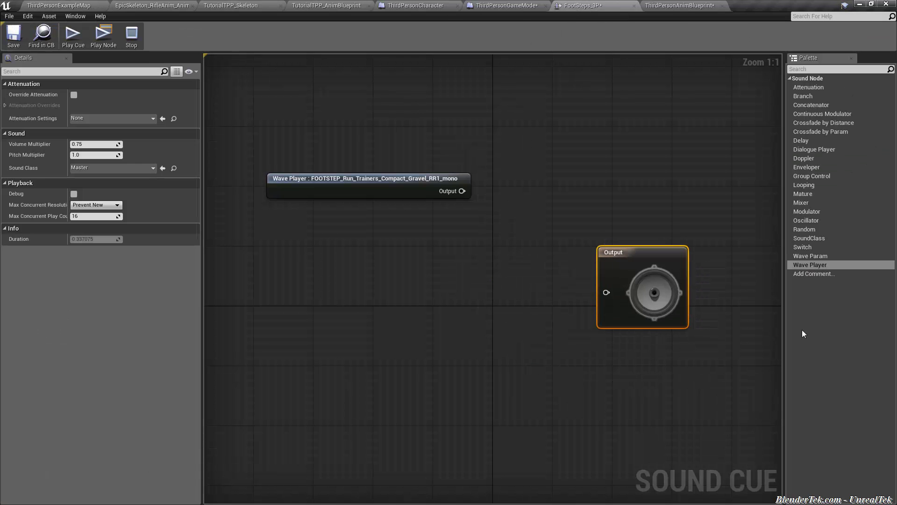
{"action": "left_click_drag", "start_coordinate": [825, 229], "coordinate": [430, 299]}
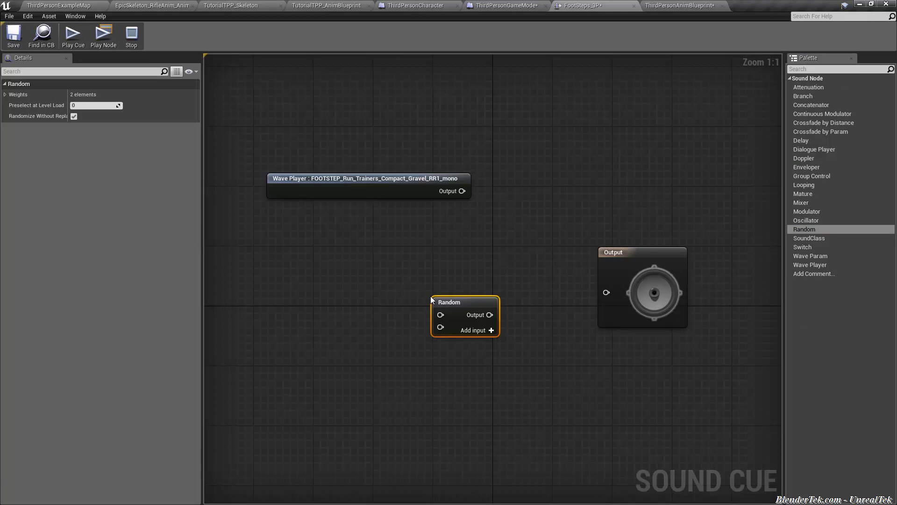
{"action": "left_click", "coordinate": [483, 335]}
{"action": "left_click", "coordinate": [482, 334]}
{"action": "left_click", "coordinate": [482, 331]}
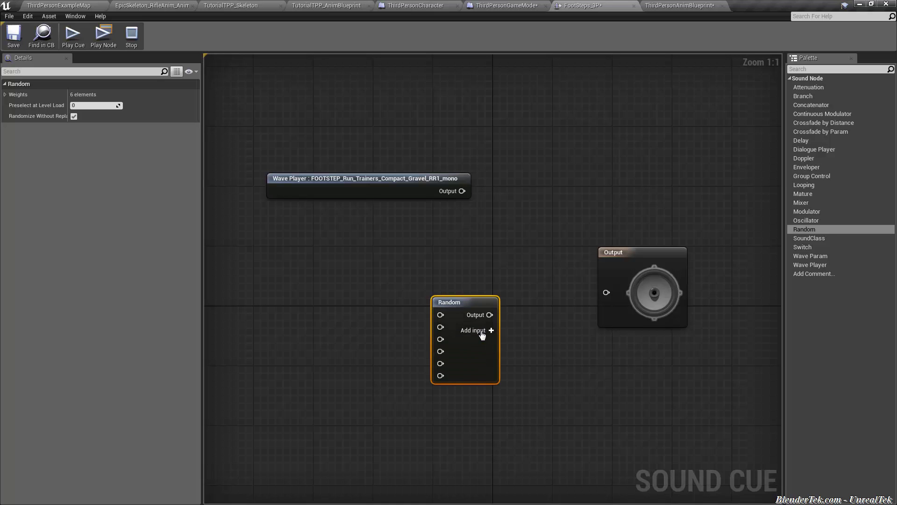
{"action": "left_click", "coordinate": [482, 331]}
{"action": "left_click_drag", "start_coordinate": [456, 304], "coordinate": [472, 232]}
Wire the gravel Wave Player into the Random node and duplicate it to eight Wave Players.
{"action": "left_click_drag", "start_coordinate": [434, 188], "coordinate": [455, 240]}
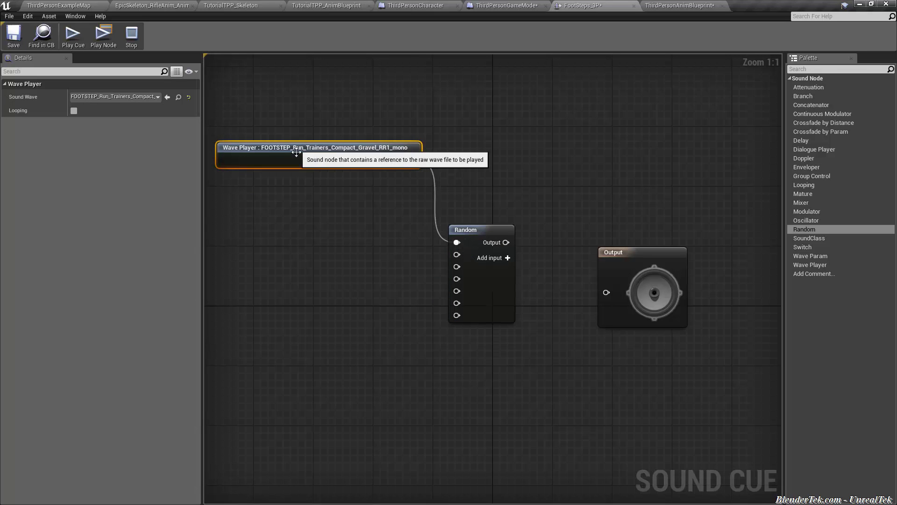
{"action": "key", "text": "ctrl+w"}
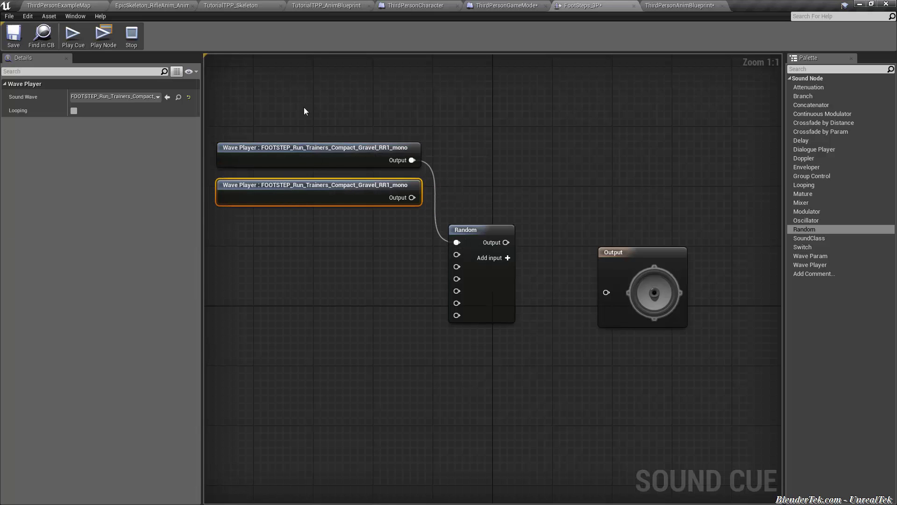
{"action": "left_click_drag", "start_coordinate": [304, 105], "coordinate": [273, 213]}
{"action": "key", "text": "ctrl+w"}
{"action": "key", "text": "ctrl+w"}
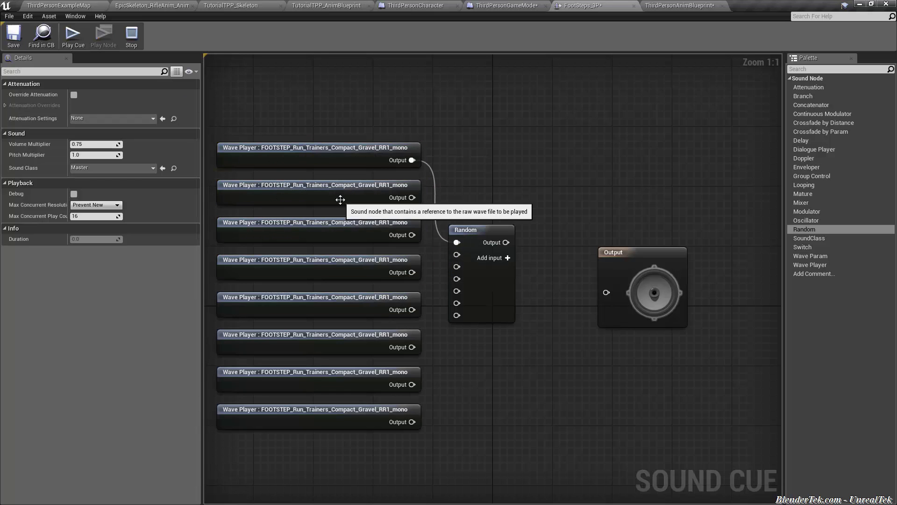
Assign the gravel footstep sounds RR2 through RR8 to the remaining wave players.
{"action": "left_click", "coordinate": [341, 201]}
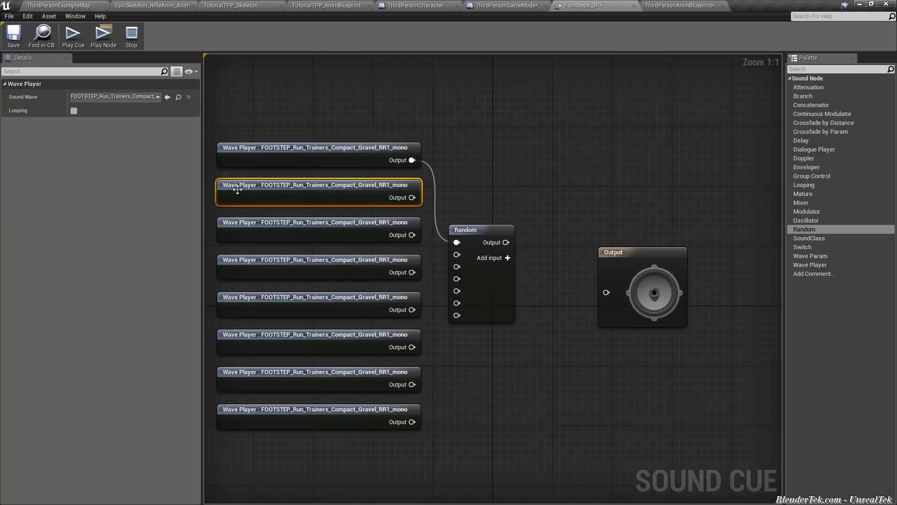
{"action": "left_click", "coordinate": [146, 97]}
{"action": "left_click", "coordinate": [126, 183]}
{"action": "left_click", "coordinate": [310, 233]}
{"action": "left_click", "coordinate": [335, 269]}
{"action": "left_click", "coordinate": [337, 304]}
{"action": "left_click", "coordinate": [340, 341]}
{"action": "left_click", "coordinate": [341, 388]}
{"action": "left_click", "coordinate": [327, 418]}
{"action": "left_click", "coordinate": [146, 98]}
{"action": "left_click", "coordinate": [157, 301]}
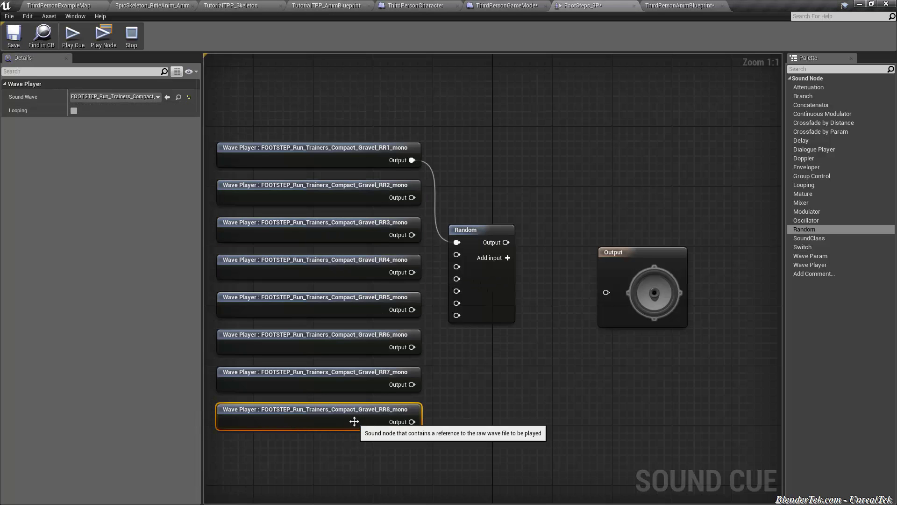
Wire the RR2–RR7 wave players into the Random node and connect Random to the cue Output.
{"action": "left_click", "coordinate": [361, 381]}
{"action": "left_click", "coordinate": [357, 348]}
{"action": "left_click", "coordinate": [353, 310]}
{"action": "left_click", "coordinate": [356, 259]}
{"action": "left_click", "coordinate": [354, 232]}
{"action": "left_click", "coordinate": [348, 192]}
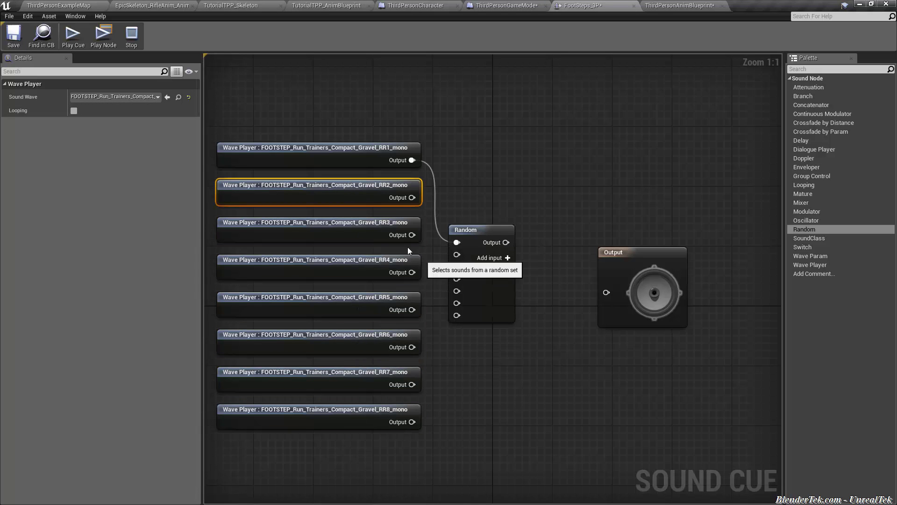
{"action": "left_click_drag", "start_coordinate": [399, 234], "coordinate": [457, 267]}
{"action": "left_click_drag", "start_coordinate": [506, 242], "coordinate": [607, 293]}
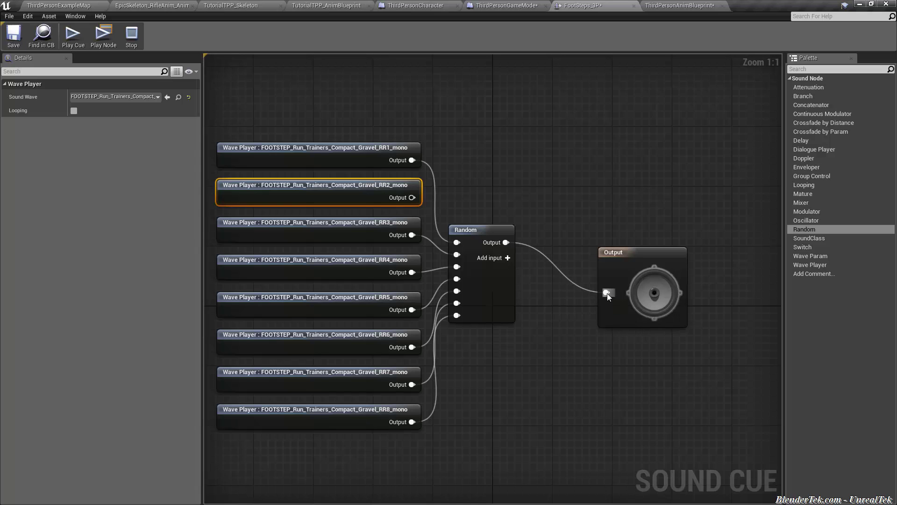
Preview the whole footstep cue, check the Random node's Weights, and save FootSteps_3P.
{"action": "left_click", "coordinate": [647, 275]}
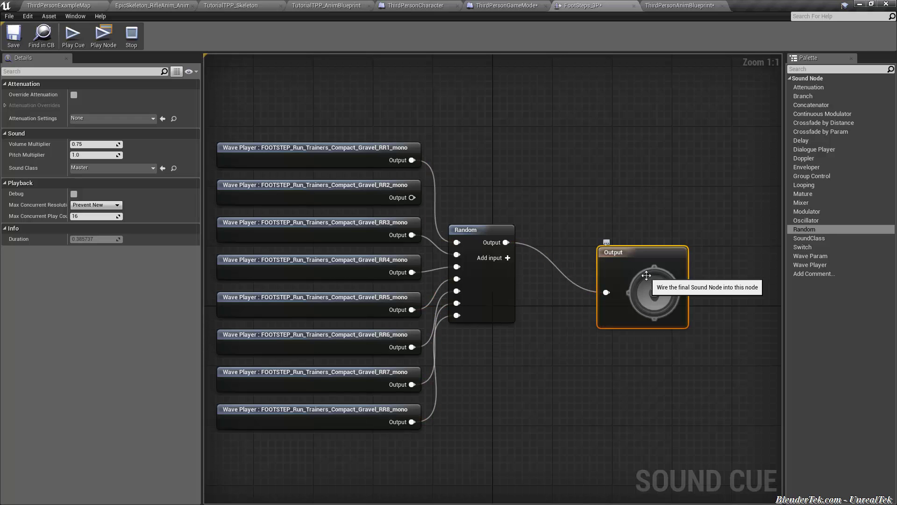
{"action": "right_click", "coordinate": [646, 276]}
{"action": "left_click", "coordinate": [678, 301]}
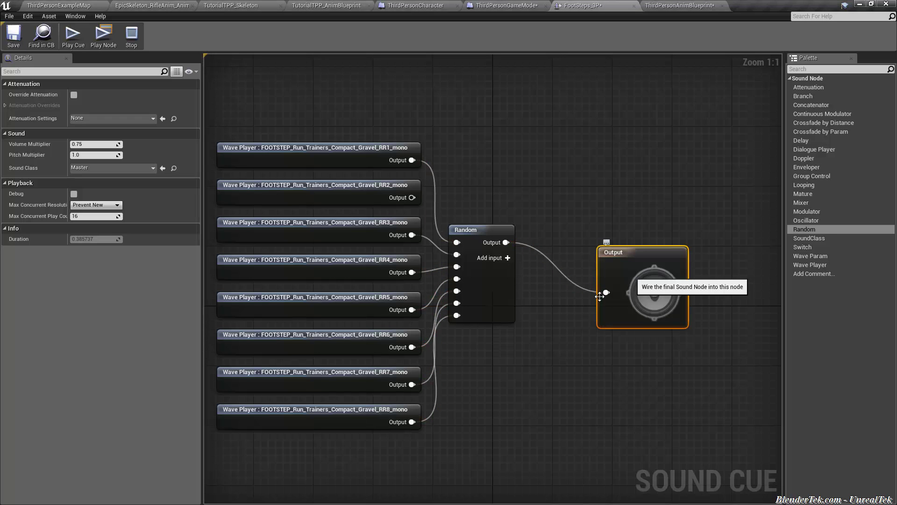
{"action": "left_click", "coordinate": [489, 304]}
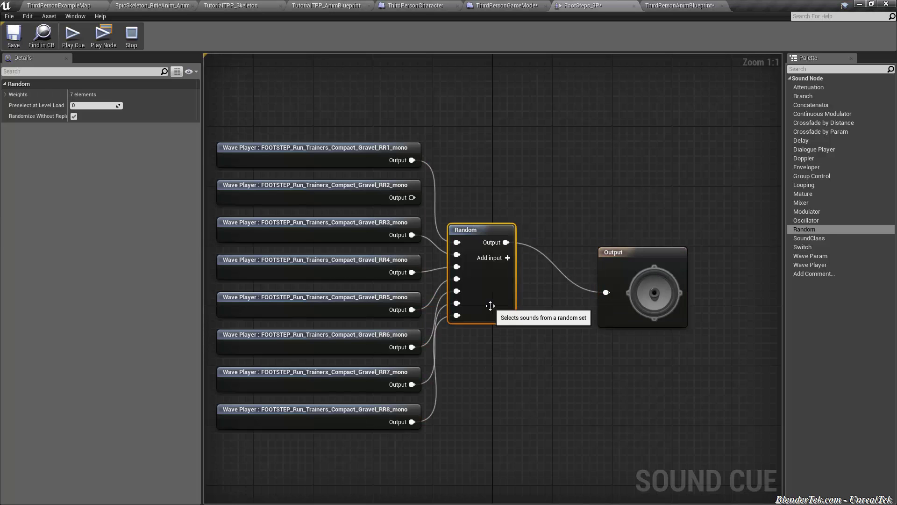
{"action": "left_click", "coordinate": [5, 95]}
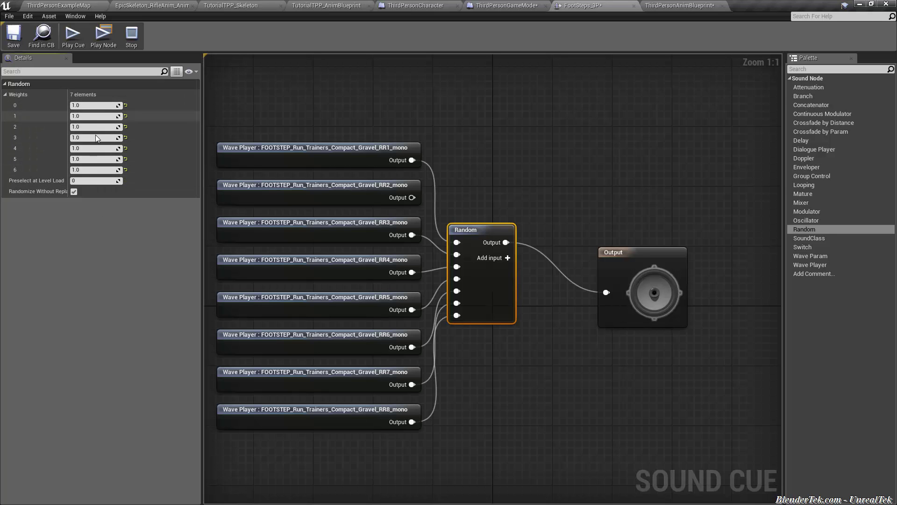
{"action": "left_click", "coordinate": [17, 41]}
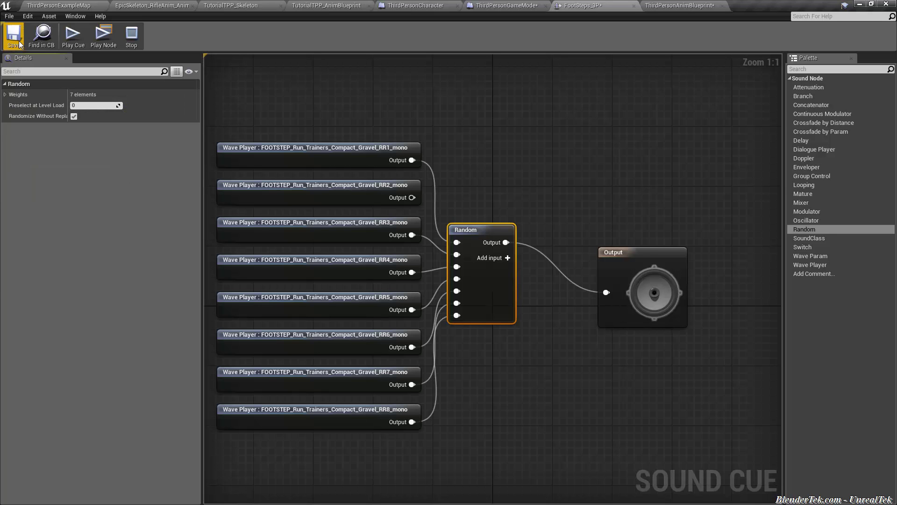
Play-test ThirdPersonExampleMap by running the character forward and left, then stop the session.
{"action": "left_click", "coordinate": [59, 7]}
{"action": "left_click", "coordinate": [497, 37]}
{"action": "key", "text": "w"}
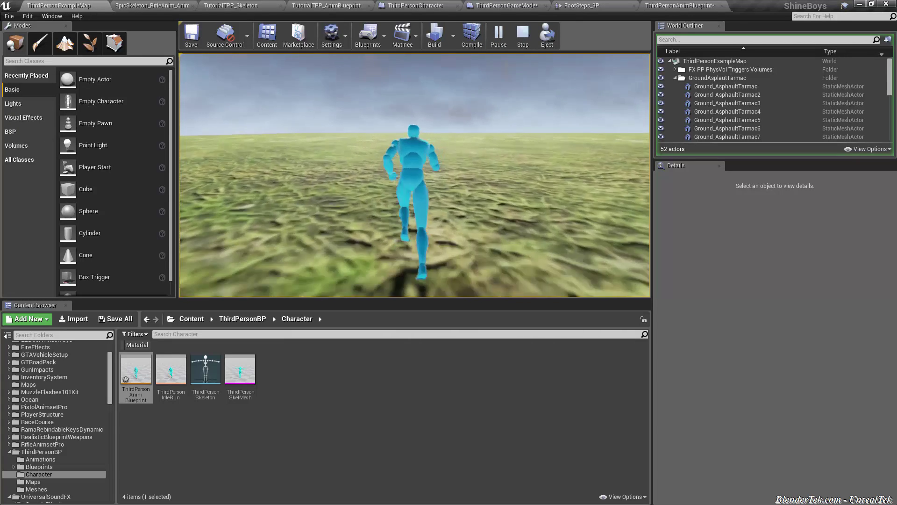
{"action": "key", "text": "a"}
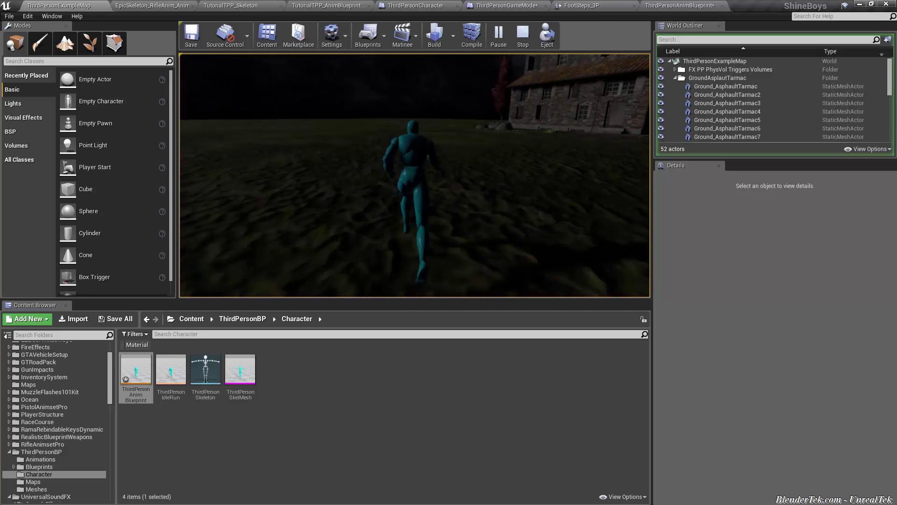
{"action": "key", "text": "Escape"}
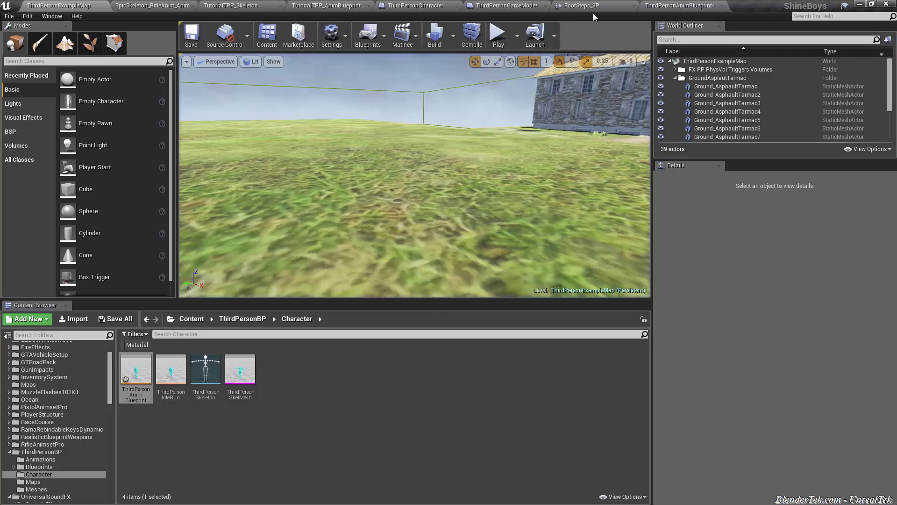
In FootSteps_3P, duplicate the first footstep bank with copy-paste and move the copy left.
{"action": "left_click", "coordinate": [593, 10]}
{"action": "scroll", "coordinate": [497, 187], "scroll_direction": "down", "scroll_amount": 1}
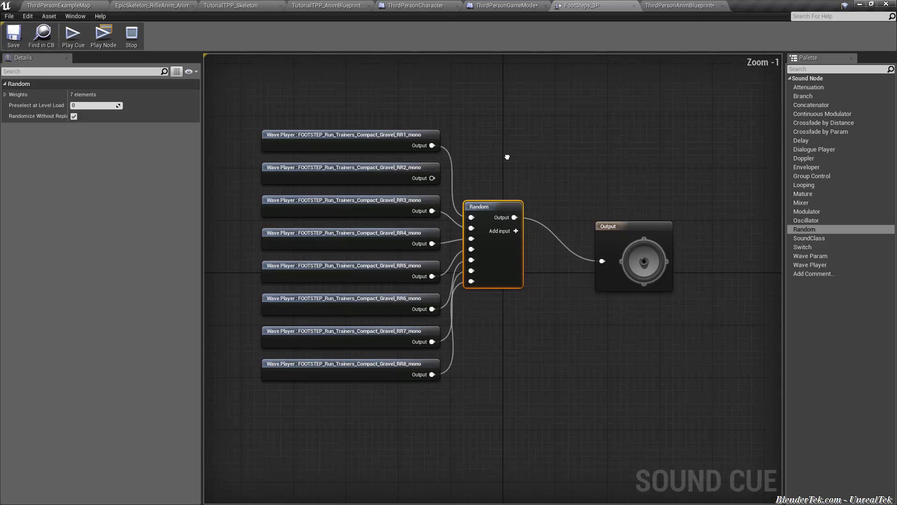
{"action": "left_click_drag", "start_coordinate": [511, 91], "coordinate": [296, 397]}
{"action": "right_click_drag", "start_coordinate": [490, 387], "coordinate": [500, 338]}
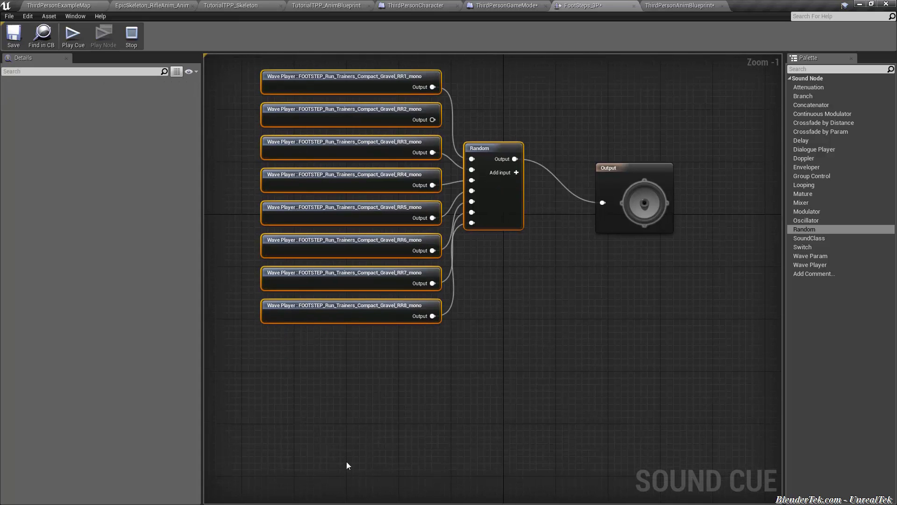
{"action": "key", "text": "ctrl+c"}
{"action": "key", "text": "ctrl+v"}
{"action": "left_click_drag", "start_coordinate": [545, 439], "coordinate": [467, 432]}
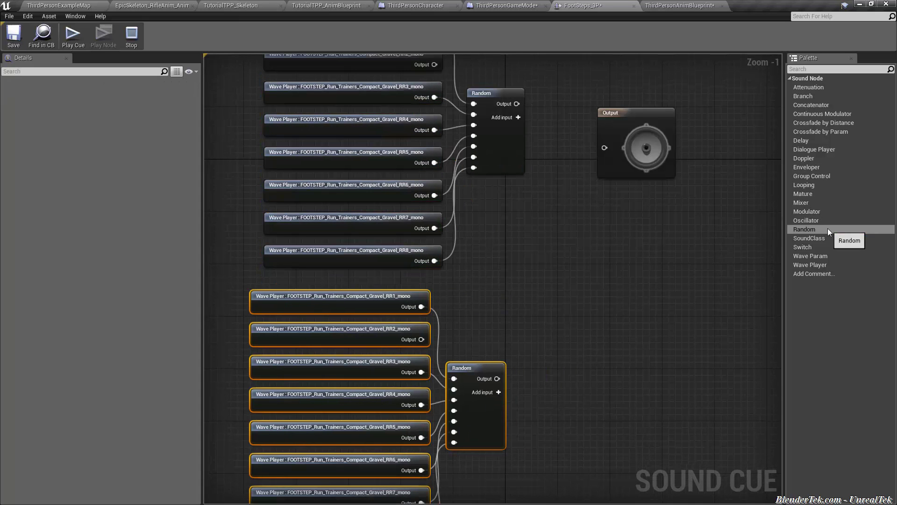
Add a new Random node fed by both bank Randoms and wired into the cue Output.
{"action": "left_click_drag", "start_coordinate": [827, 229], "coordinate": [542, 232]}
{"action": "key", "text": "ctrl+z"}
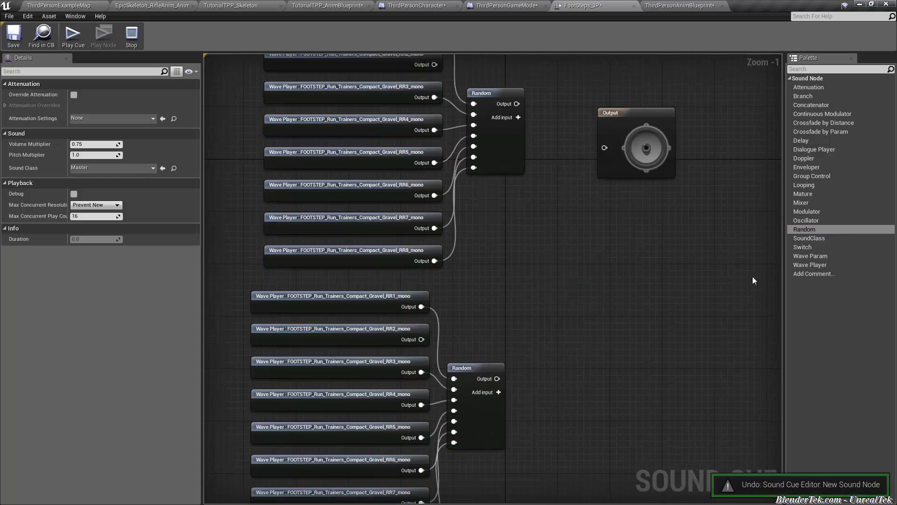
{"action": "left_click_drag", "start_coordinate": [804, 229], "coordinate": [585, 272]}
{"action": "left_click_drag", "start_coordinate": [593, 286], "coordinate": [518, 104]}
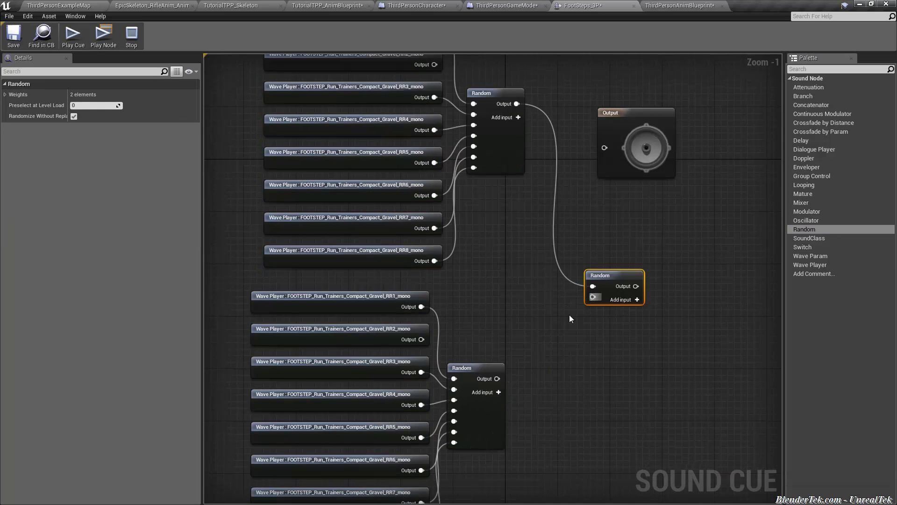
{"action": "left_click_drag", "start_coordinate": [503, 375], "coordinate": [498, 378]}
{"action": "left_click_drag", "start_coordinate": [636, 286], "coordinate": [610, 150]}
{"action": "left_click", "coordinate": [636, 138]}
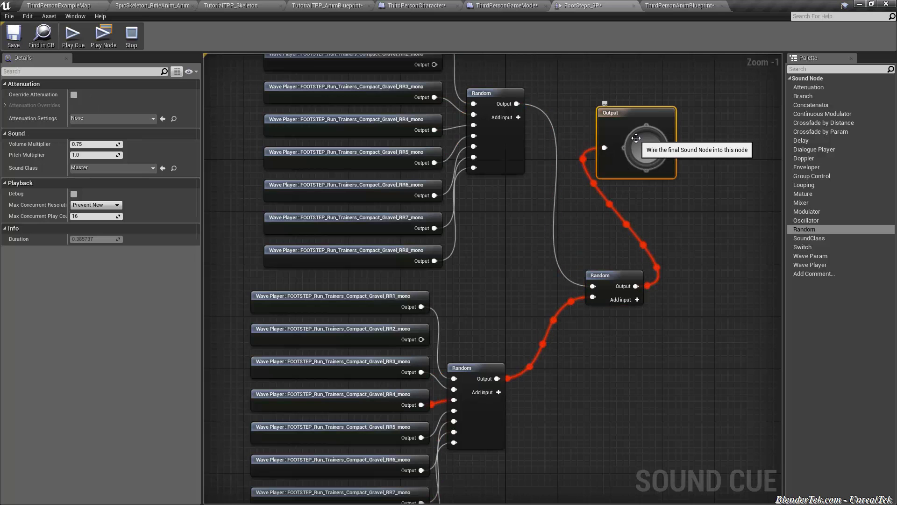
Pick a different footstep sound wave for the lower bank's first wave player, then preview the cue.
{"action": "left_click", "coordinate": [474, 397]}
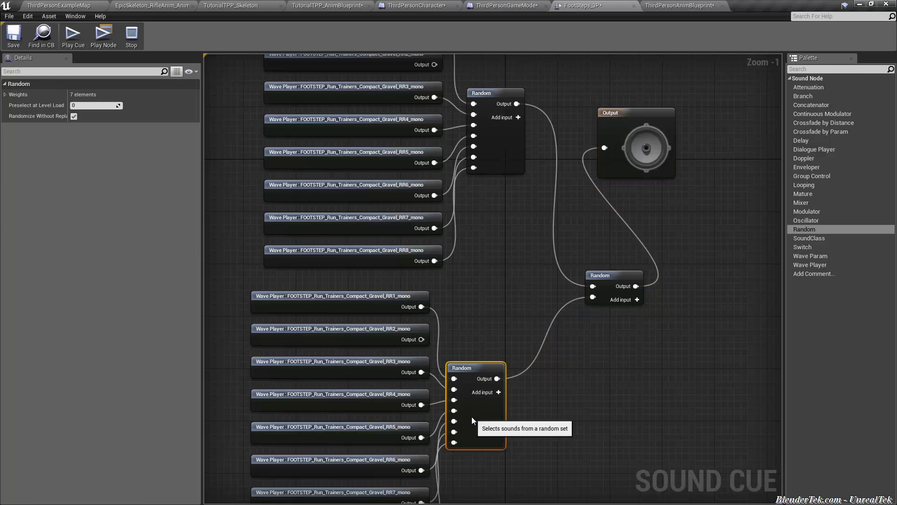
{"action": "left_click", "coordinate": [385, 310]}
{"action": "left_click", "coordinate": [116, 96]}
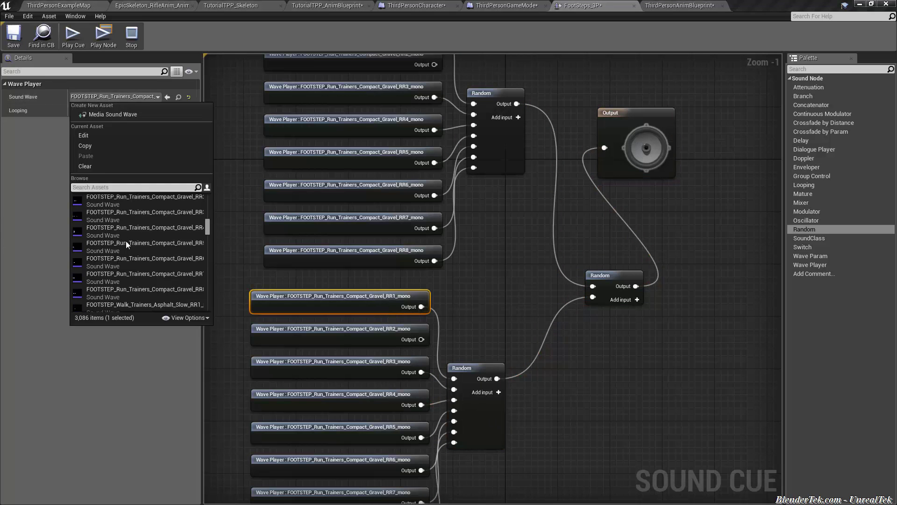
{"action": "scroll", "coordinate": [144, 255], "scroll_direction": "down", "scroll_amount": 2}
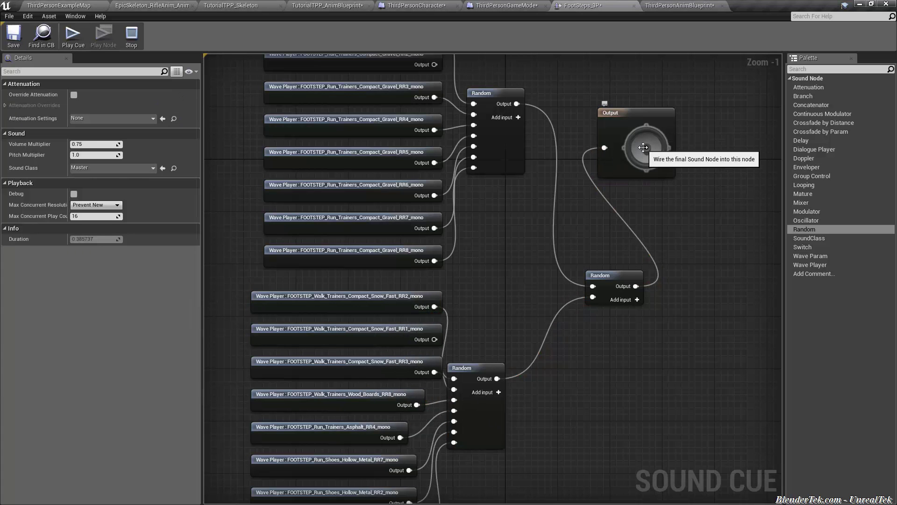
{"action": "left_click", "coordinate": [643, 147]}
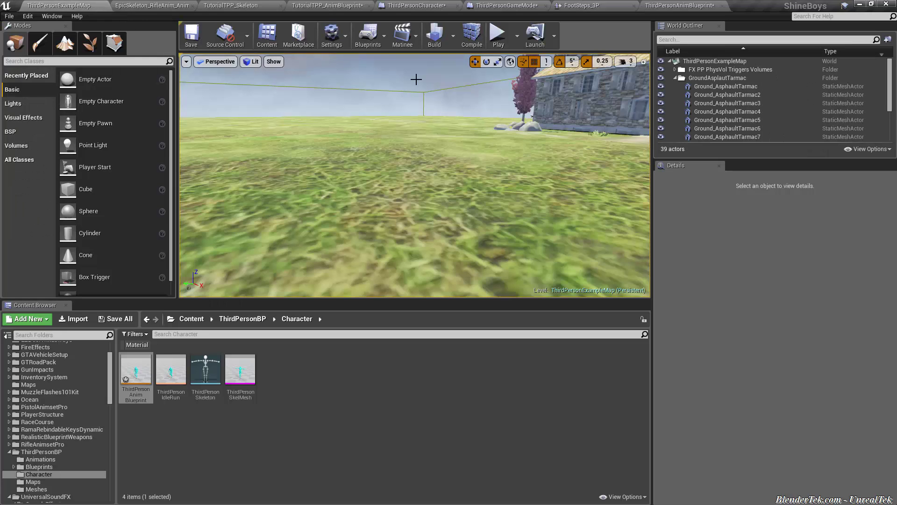
Run a play session with the character running forward and left to hear the footsteps.
{"action": "key", "text": "alt+p"}
{"action": "key", "text": "w"}
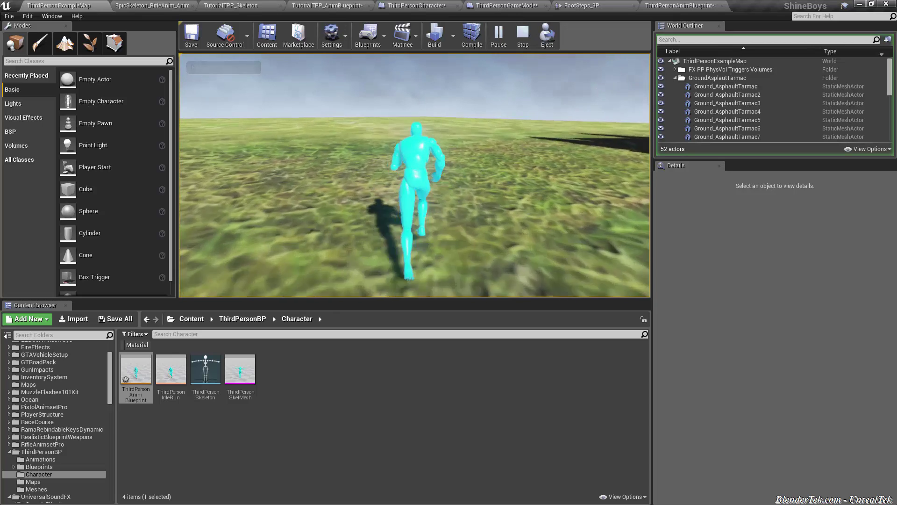
{"action": "key", "text": "a"}
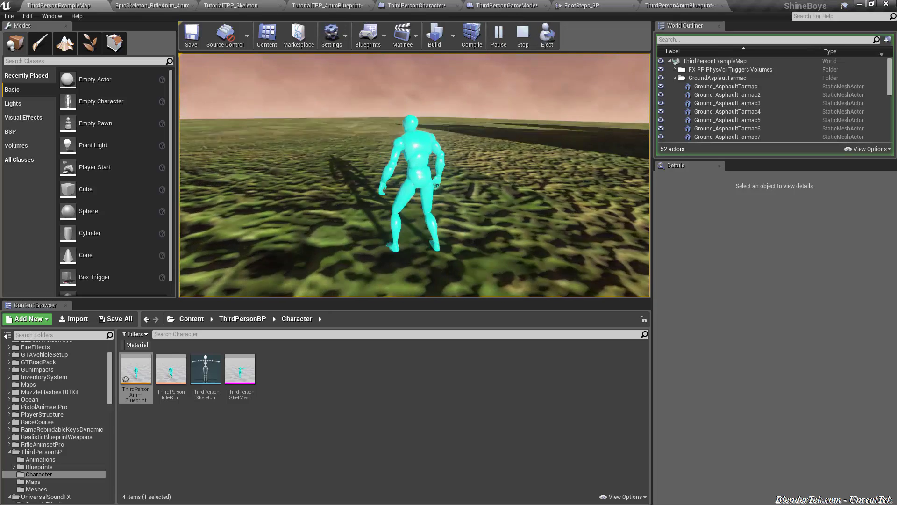
{"action": "key", "text": "Escape"}
Review the full FootSteps_3P graph, then move to the ThirdPersonAnimBlueprint animation editor.
{"action": "left_click", "coordinate": [602, 11]}
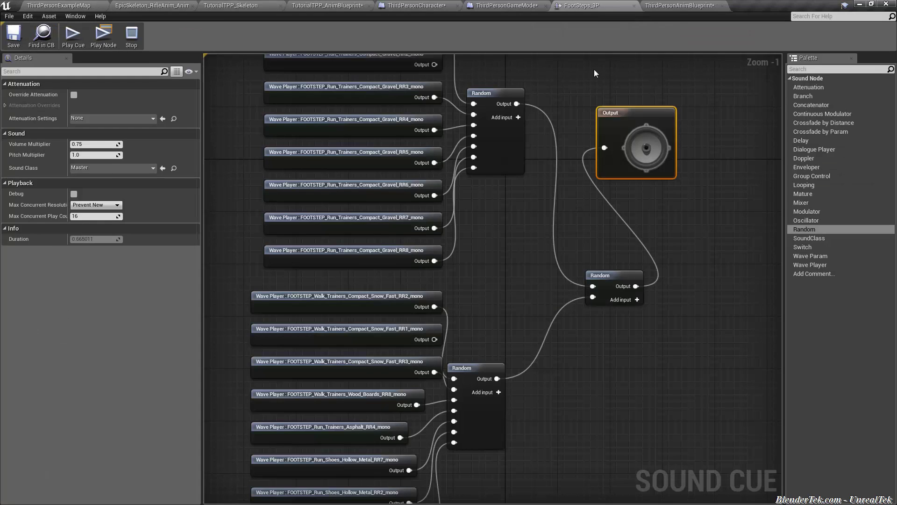
{"action": "left_click", "coordinate": [529, 291]}
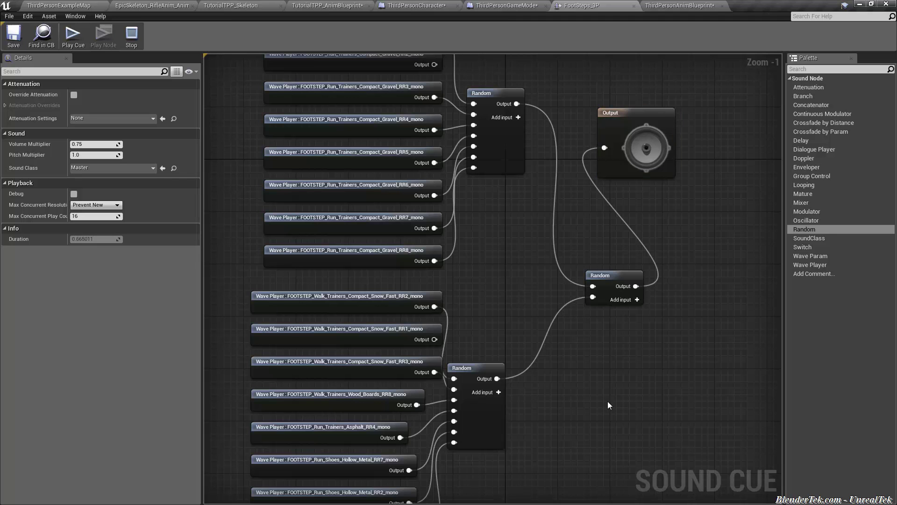
{"action": "right_click_drag", "start_coordinate": [636, 215], "coordinate": [574, 267]}
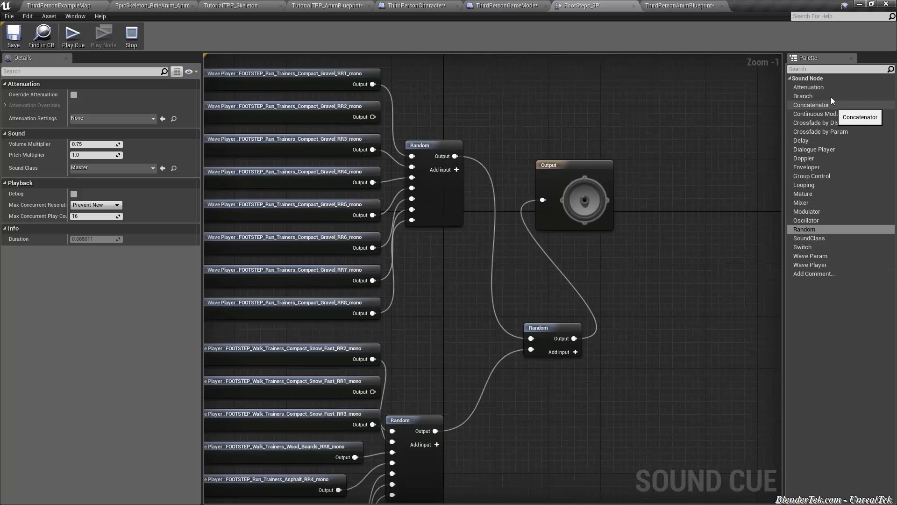
{"action": "left_click", "coordinate": [672, 7]}
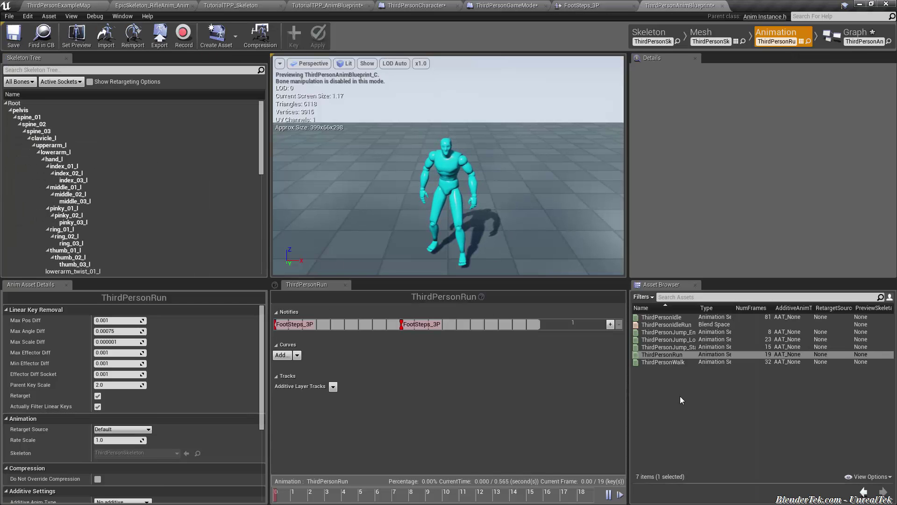
Add a PlaySound notify at about frame 3 of the ThirdPersonJump_End animation.
{"action": "left_click", "coordinate": [686, 333]}
{"action": "left_click", "coordinate": [326, 323]}
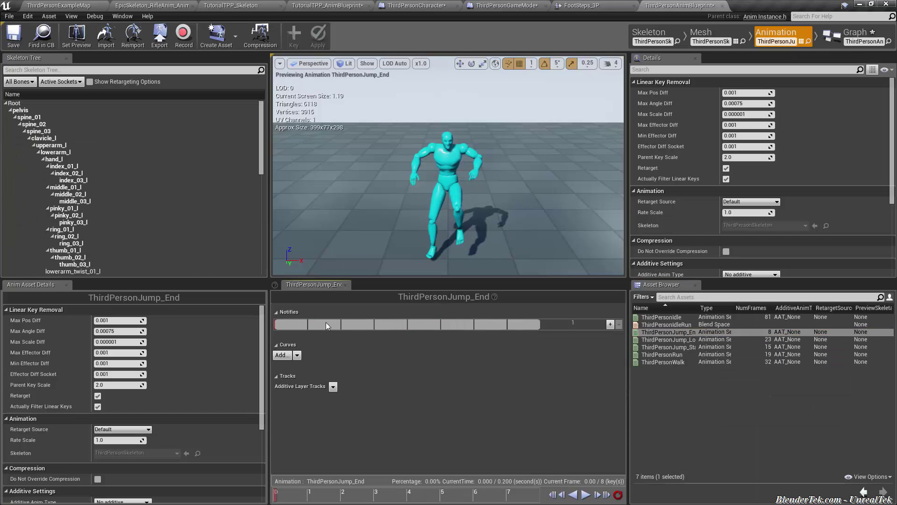
{"action": "left_click_drag", "start_coordinate": [377, 327], "coordinate": [360, 324]}
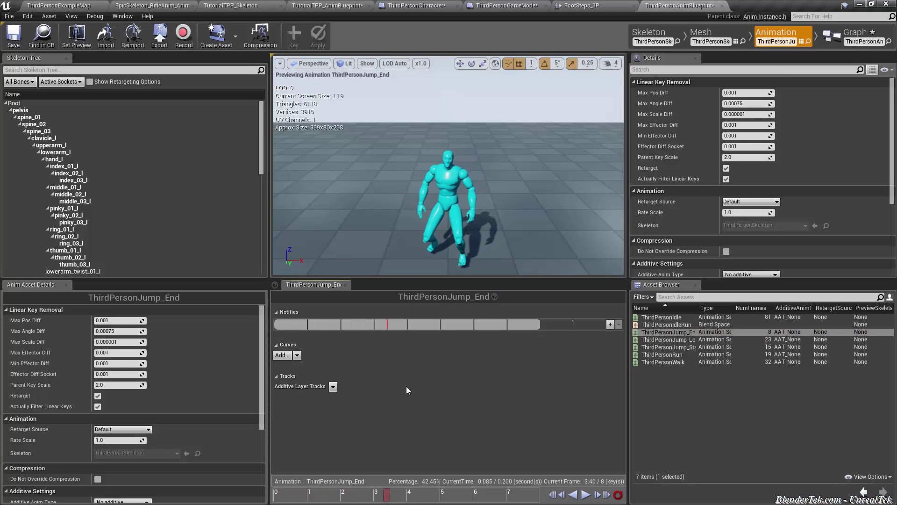
{"action": "right_click", "coordinate": [390, 324]}
{"action": "mouse_move", "coordinate": [403, 337]}
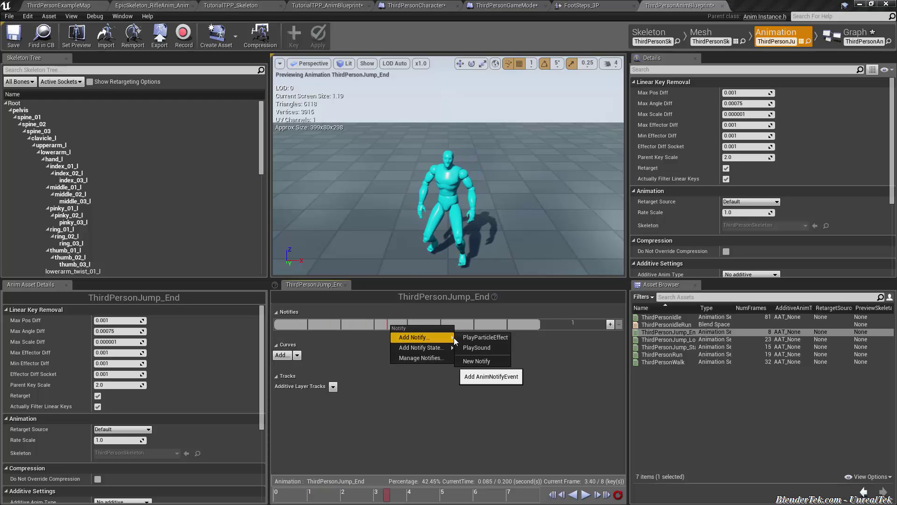
{"action": "left_click", "coordinate": [467, 348]}
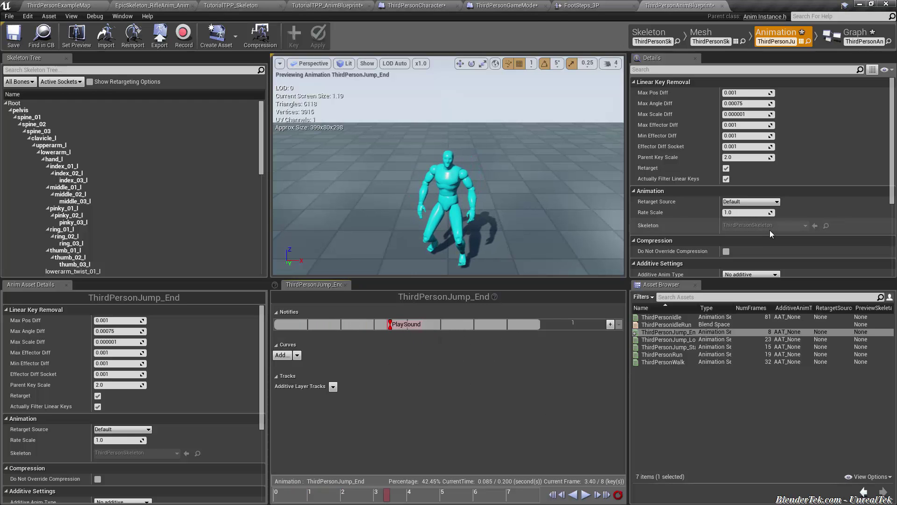
Set the notify's sound to GRUNT_Male_Quick_Deep_mono and preview the landing animation.
{"action": "scroll", "coordinate": [733, 236], "scroll_direction": "down", "scroll_amount": 1}
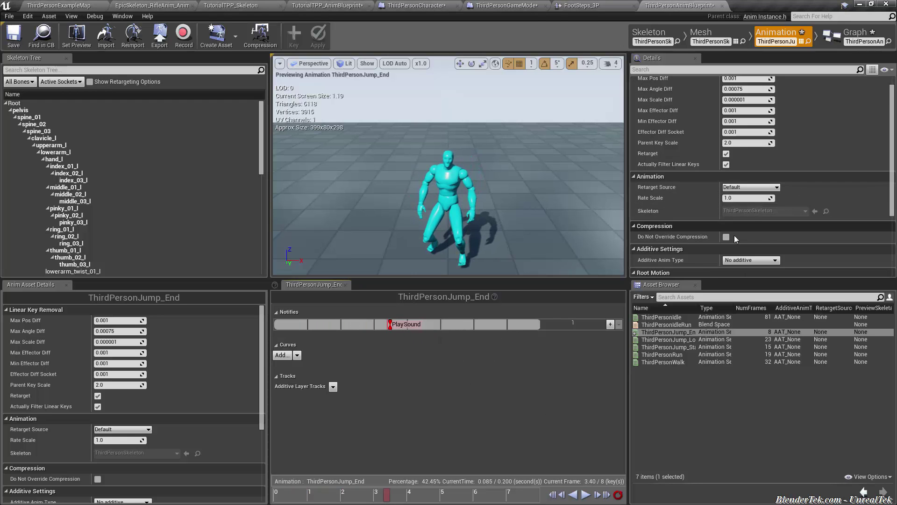
{"action": "left_click", "coordinate": [405, 324]}
{"action": "left_click", "coordinate": [753, 147]}
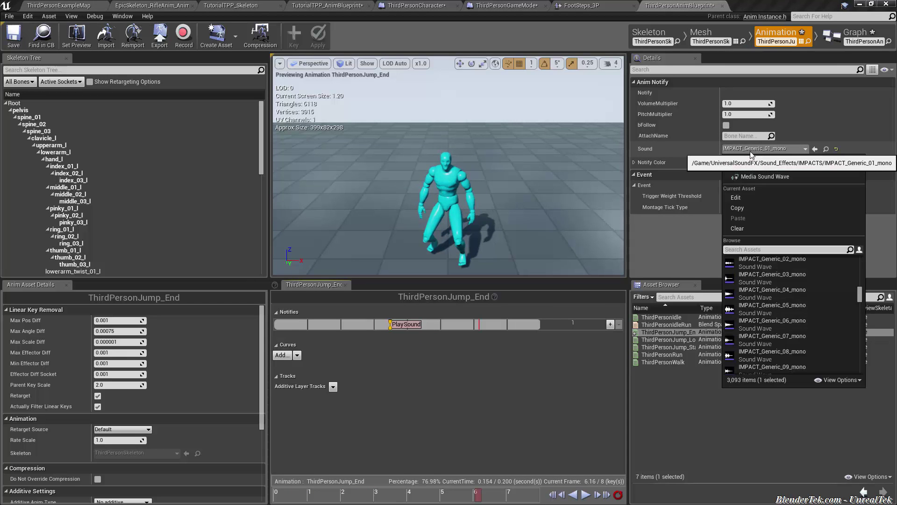
{"action": "type", "text": "grunt"}
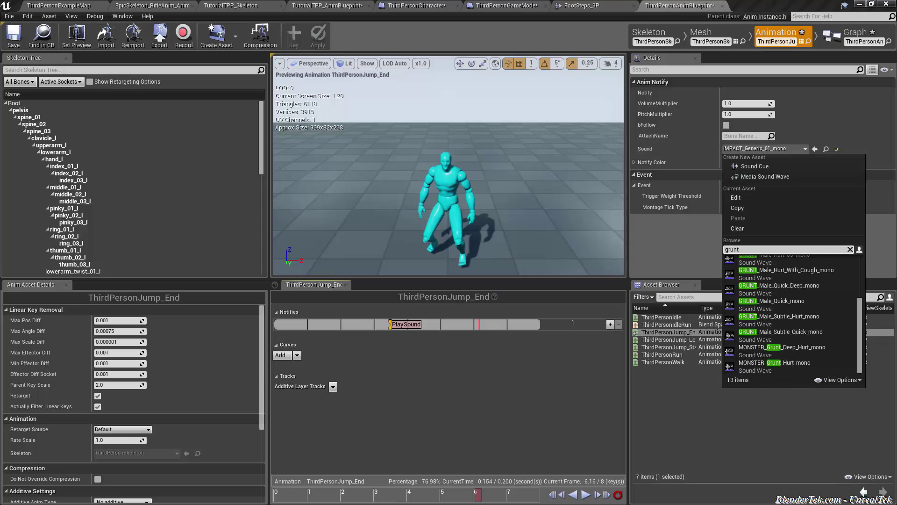
{"action": "left_click", "coordinate": [816, 292]}
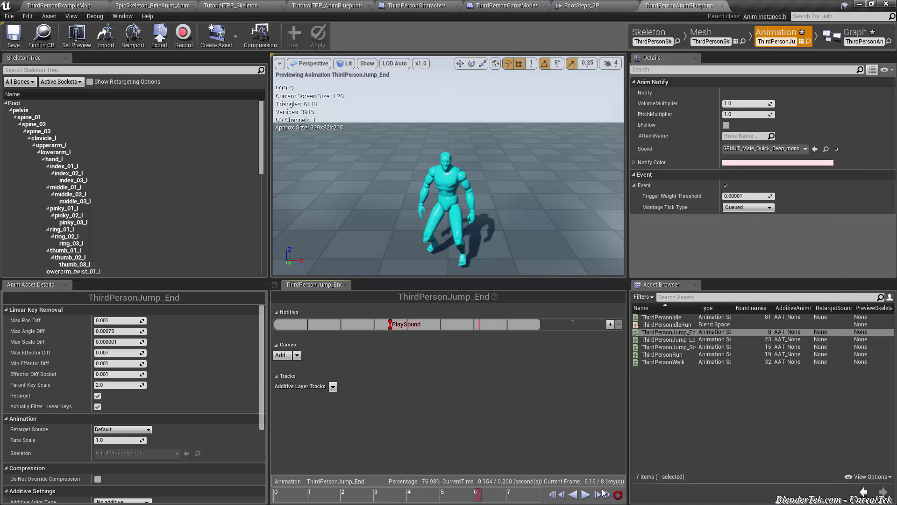
{"action": "left_click", "coordinate": [585, 495]}
{"action": "left_click", "coordinate": [585, 494]}
Save the landing animation and play-test the grunt by running the mannequin forward.
{"action": "left_click", "coordinate": [23, 35]}
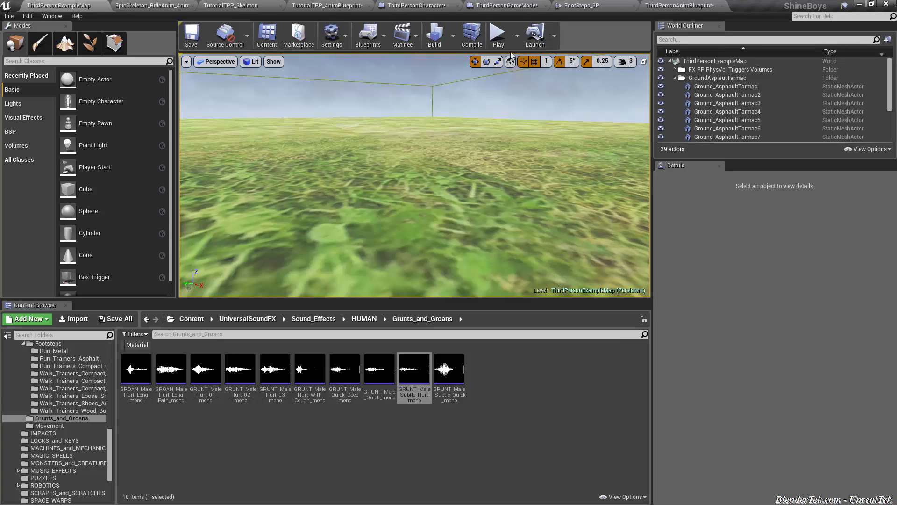
{"action": "key", "text": "alt+p"}
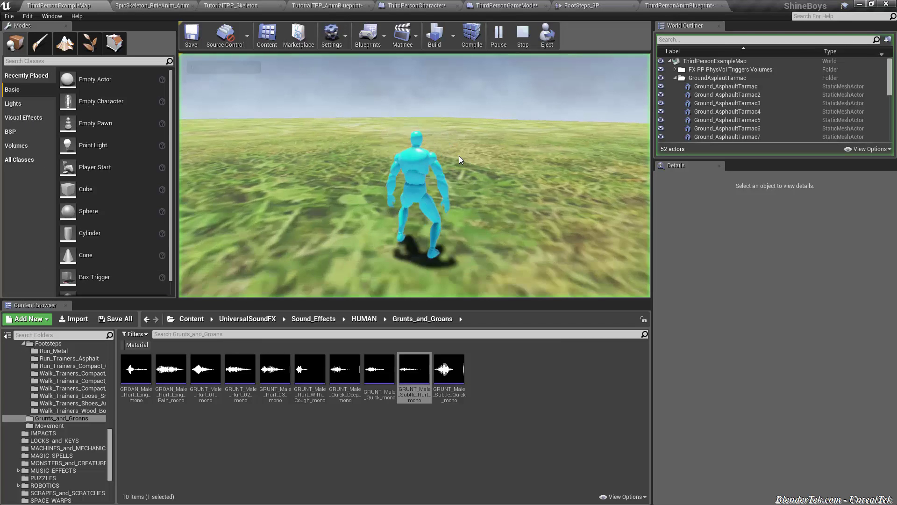
{"action": "key", "text": "w"}
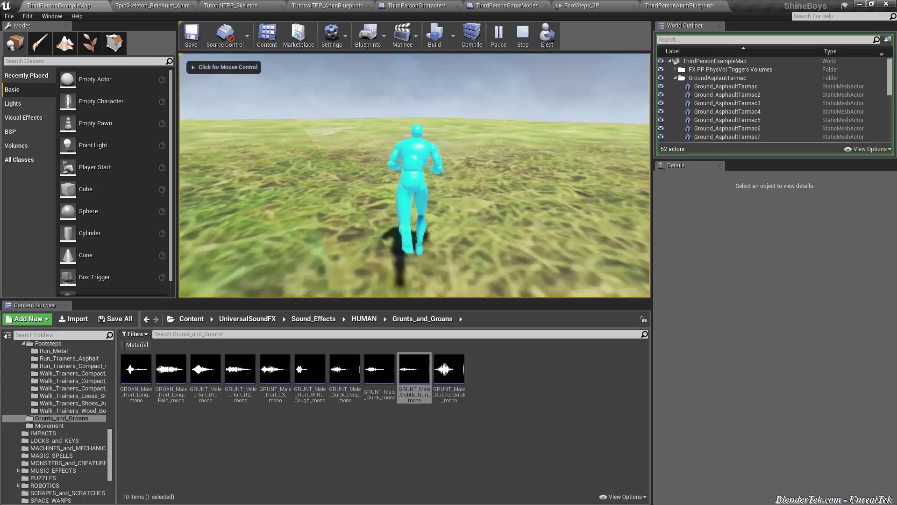
{"action": "key", "text": "w"}
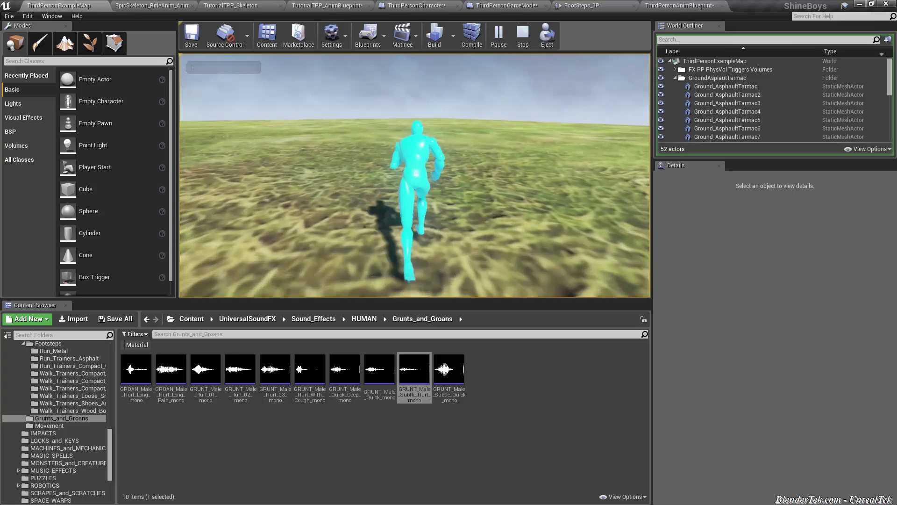
{"action": "key", "text": "Escape"}
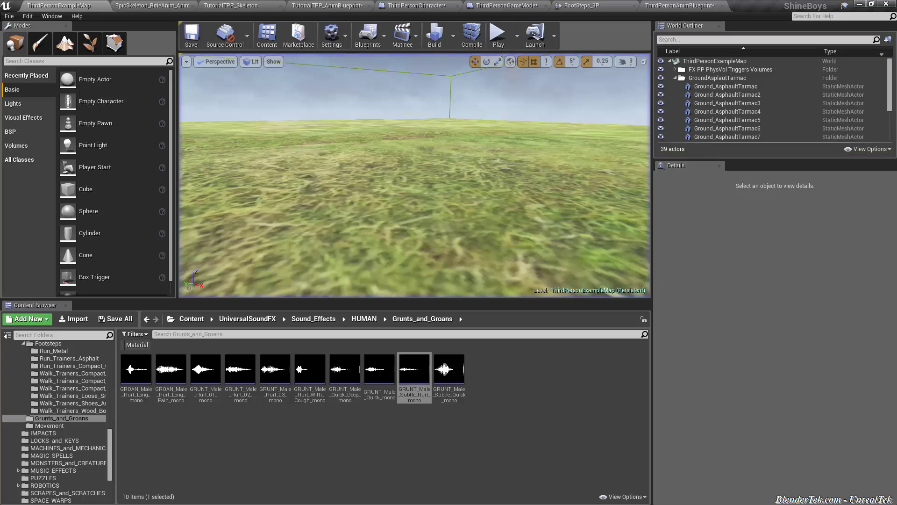